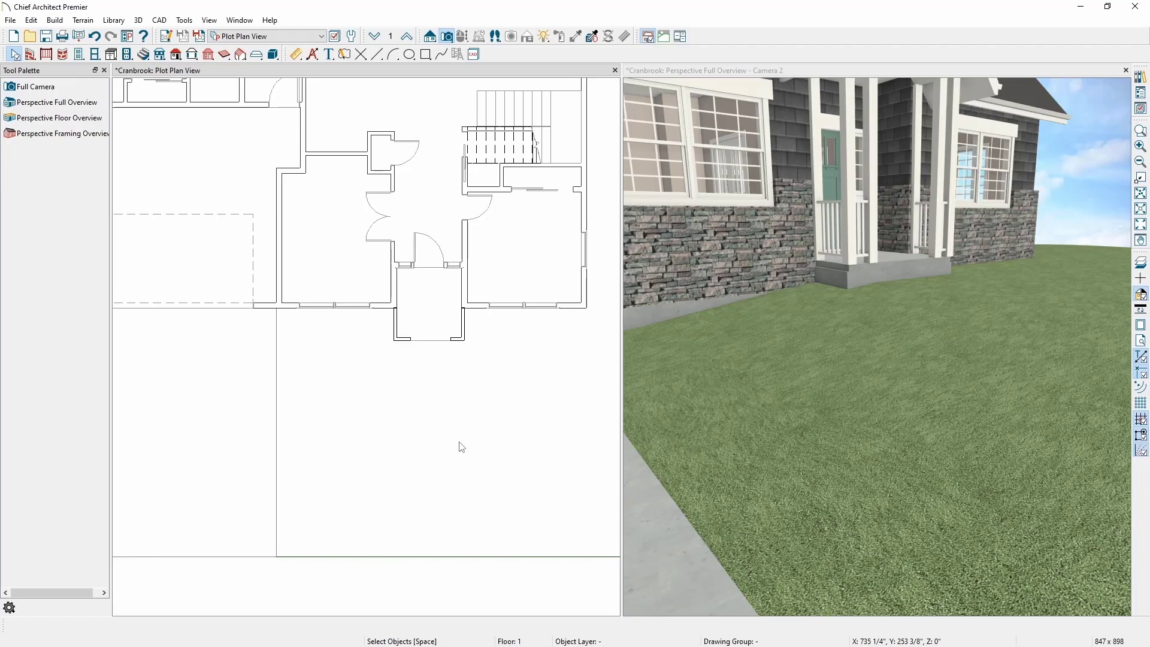
Draw an L-shaped line from the front entry toward the lot edge, showing the hidden CAD layer.
click(375, 56)
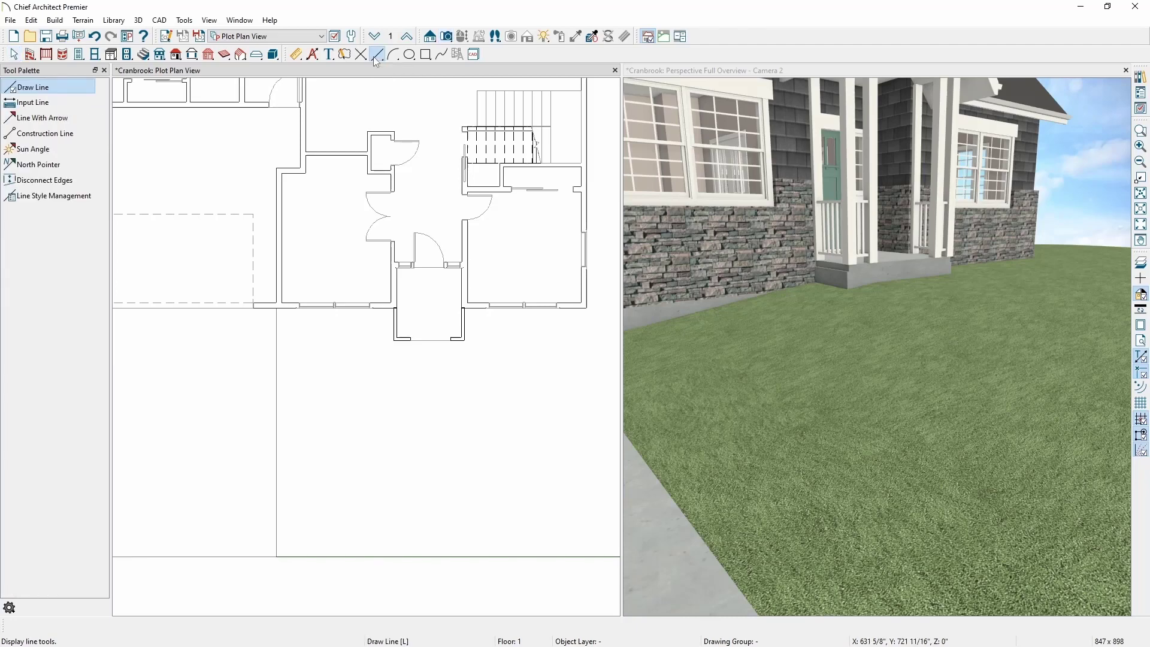
mouse_move(432, 340)
mouse_down()
mouse_move(432, 391)
mouse_move(277, 390)
mouse_up()
click(597, 347)
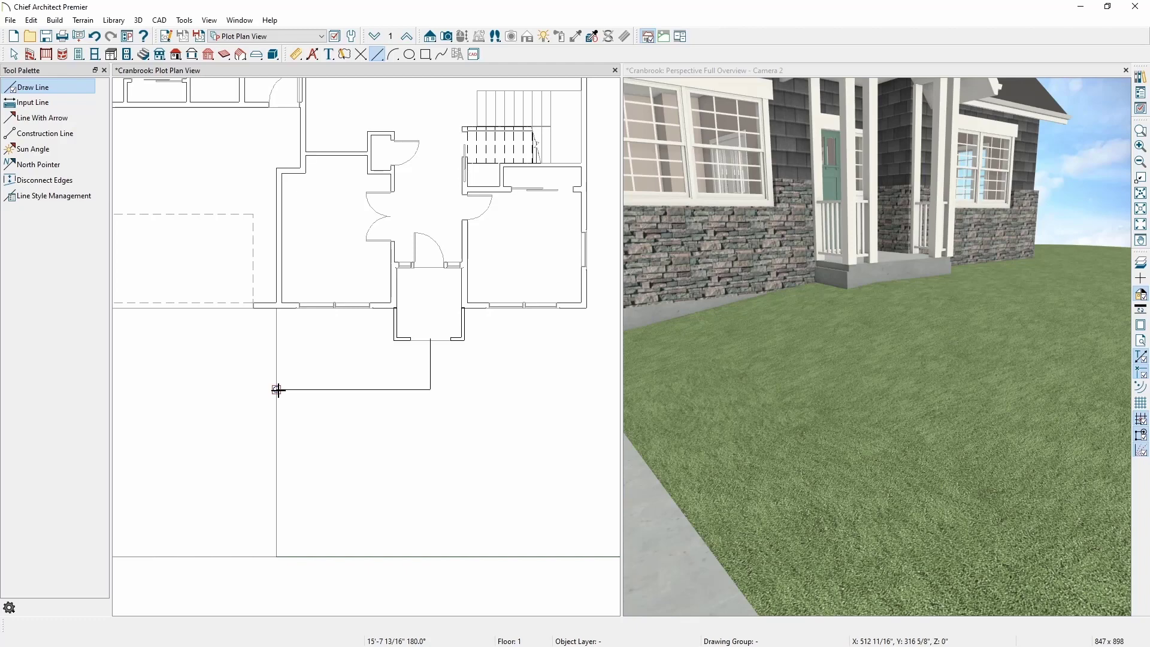
drag(277, 390, 278, 390)
Select the L-shaped line and bring up Convert Polyline, which defaults to Molding Polyline.
click(301, 389)
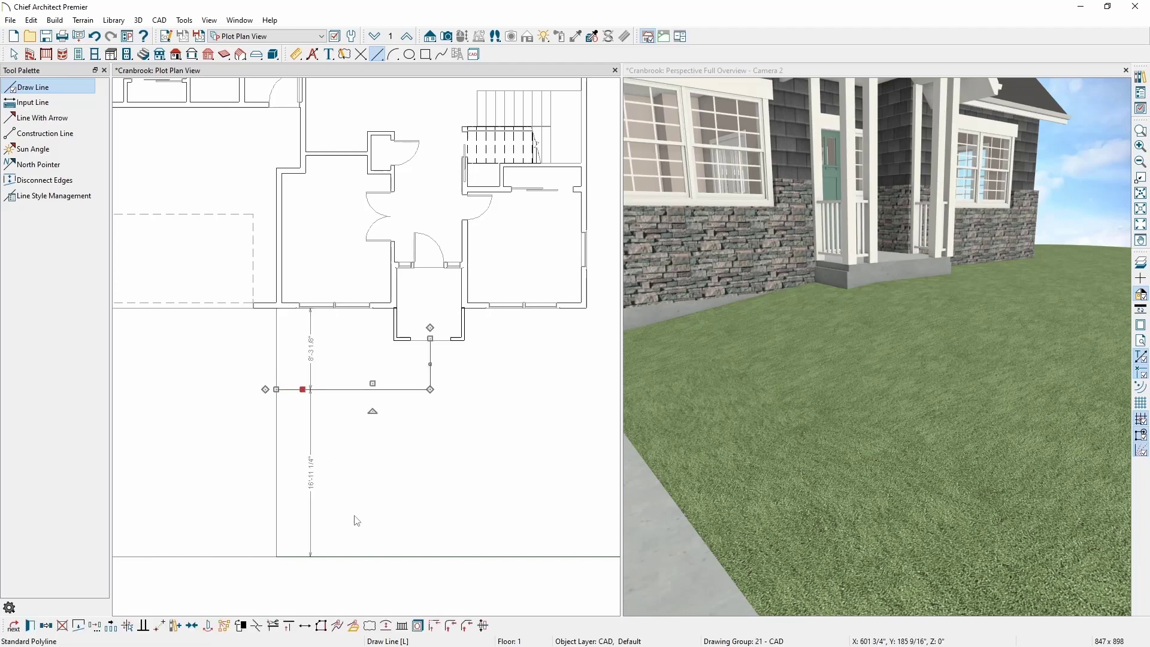
click(352, 625)
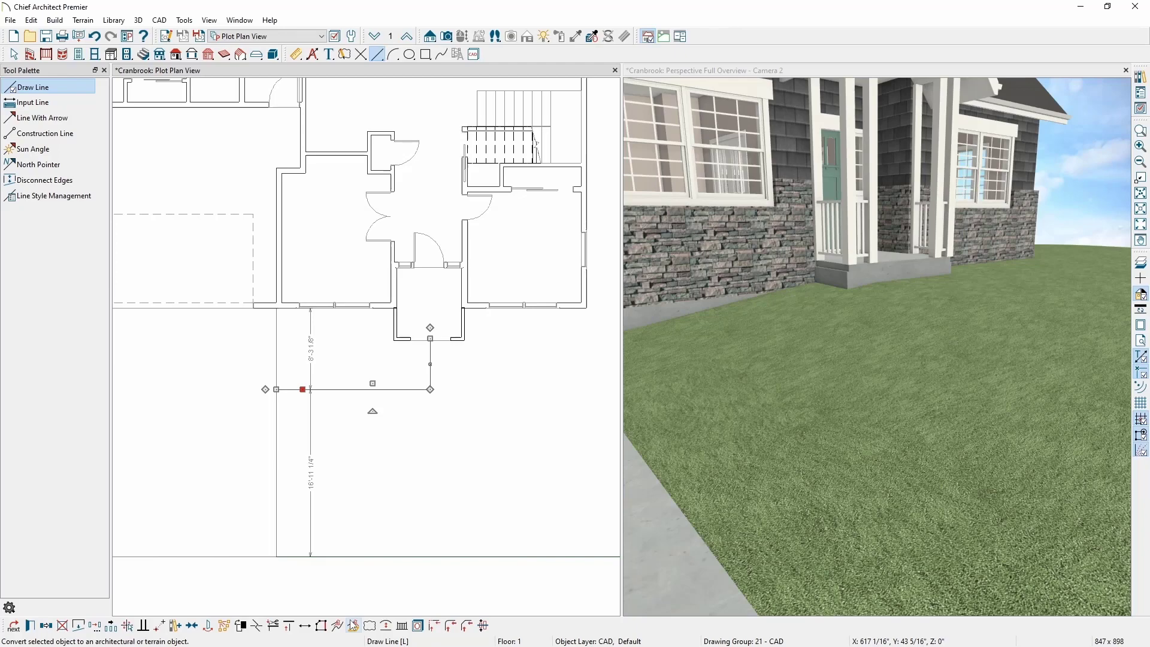
click(353, 625)
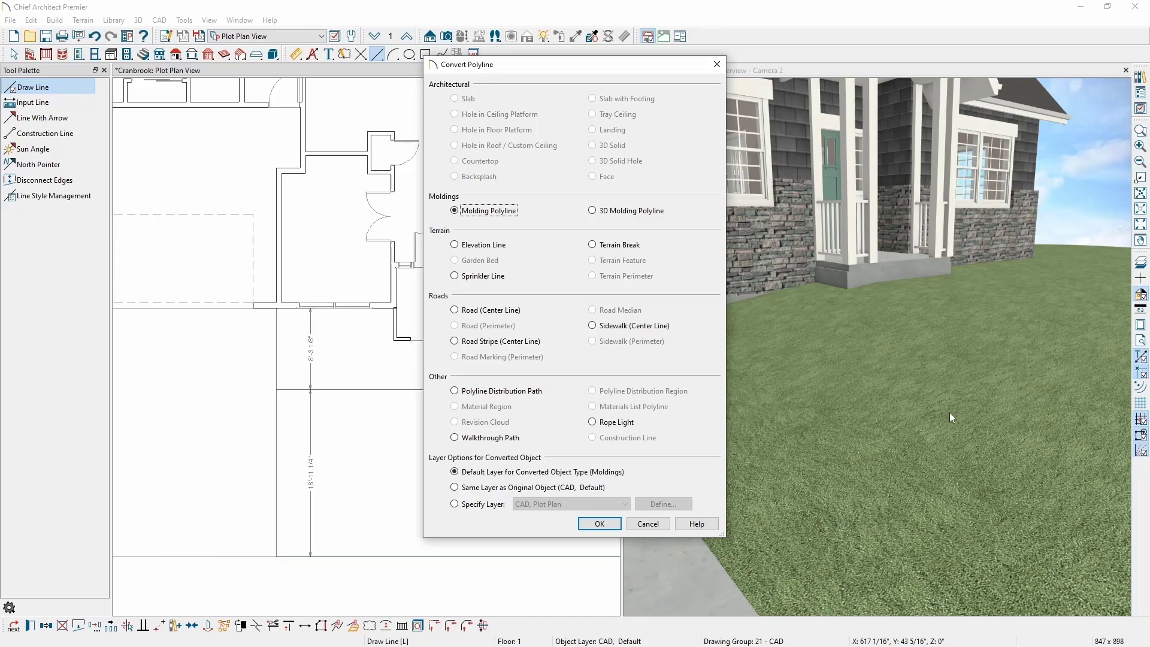
Choose Sidewalk (Center Line) as the conversion type, placing it on the Roads, Sidewalks layer.
click(669, 328)
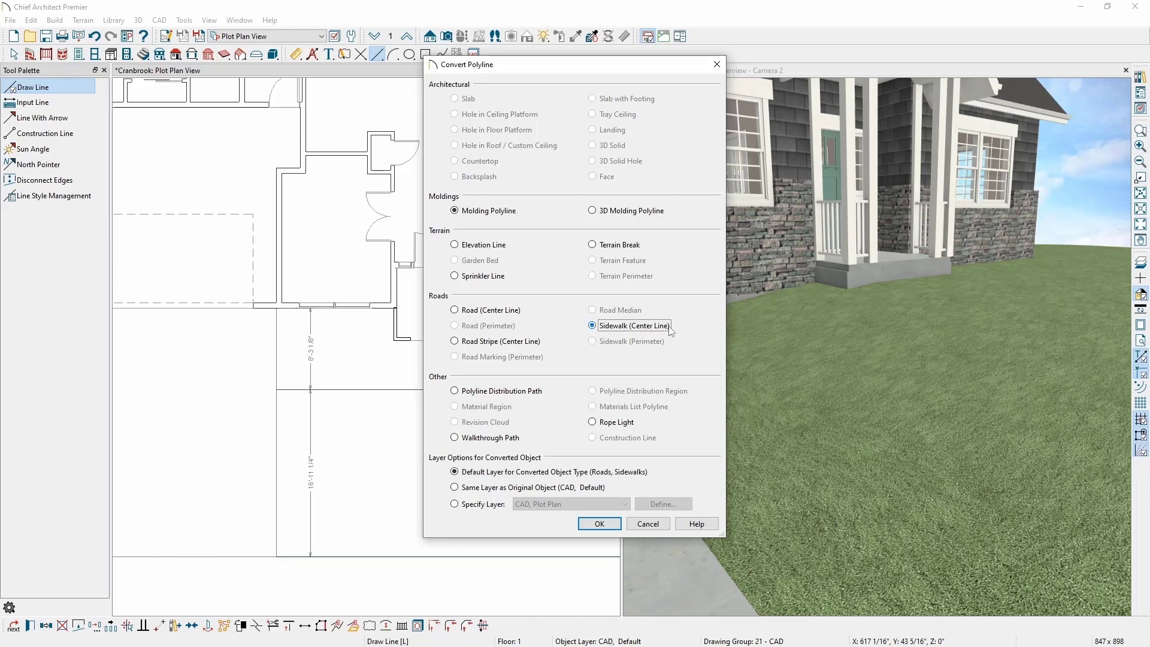
Accept the conversion and the Terrain Path Specification defaults to create the concrete sidewalk.
click(599, 524)
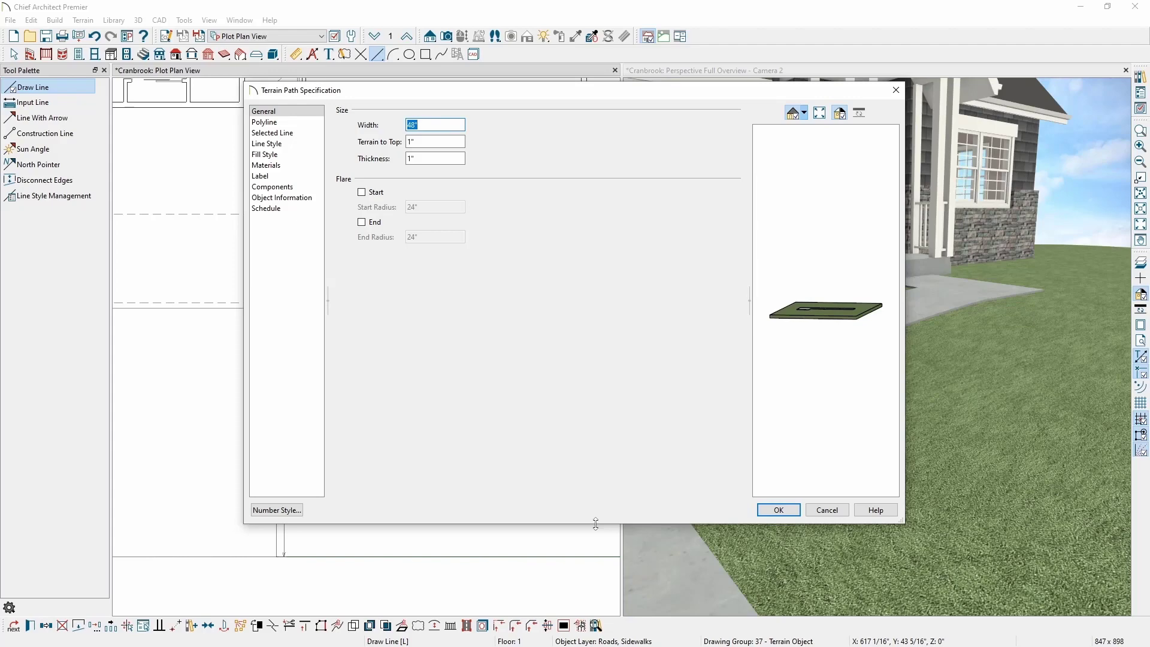
click(772, 510)
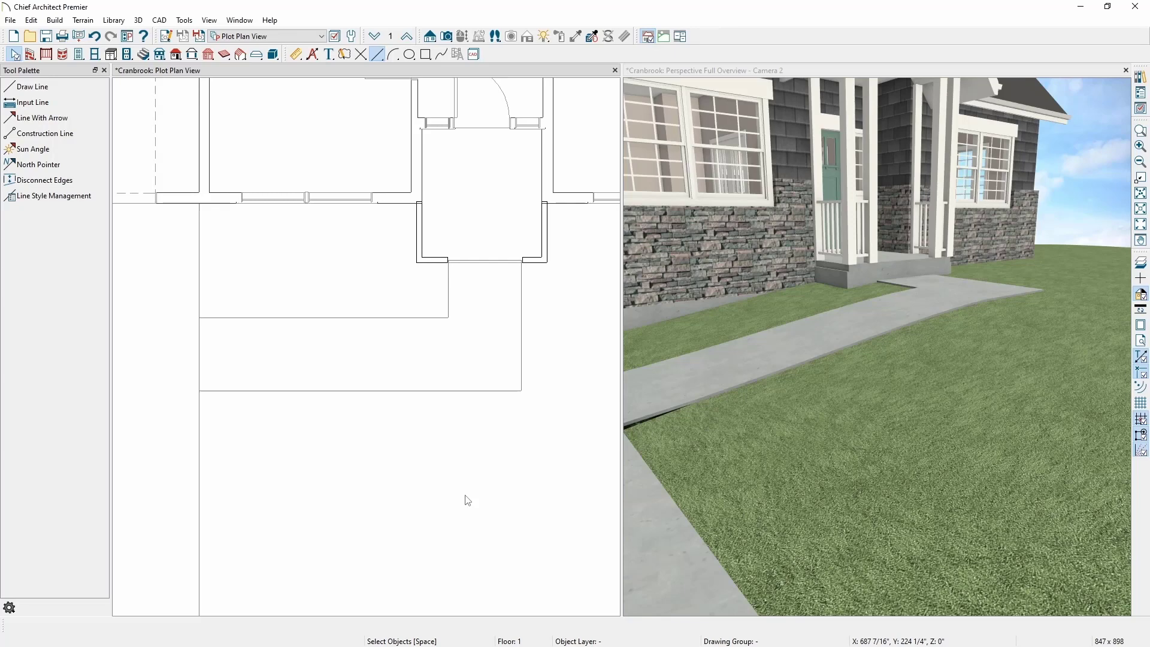
Draw lines along the outer and inner sides of the sidewalk and adjust their offsets.
click(58, 88)
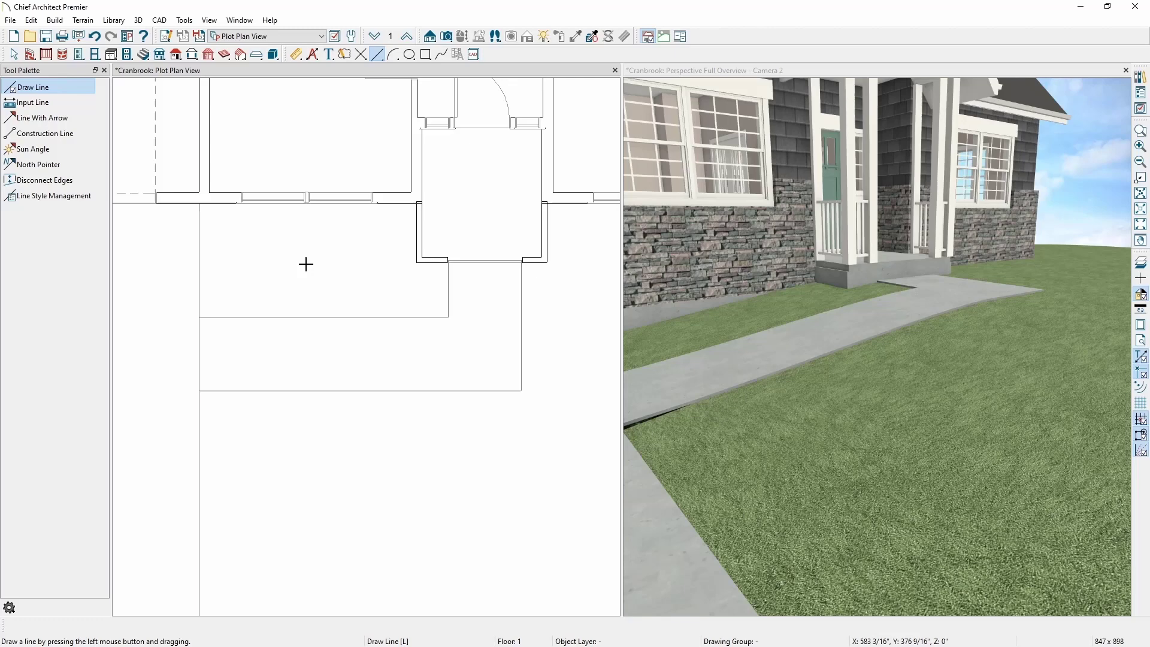
drag(203, 450, 546, 261)
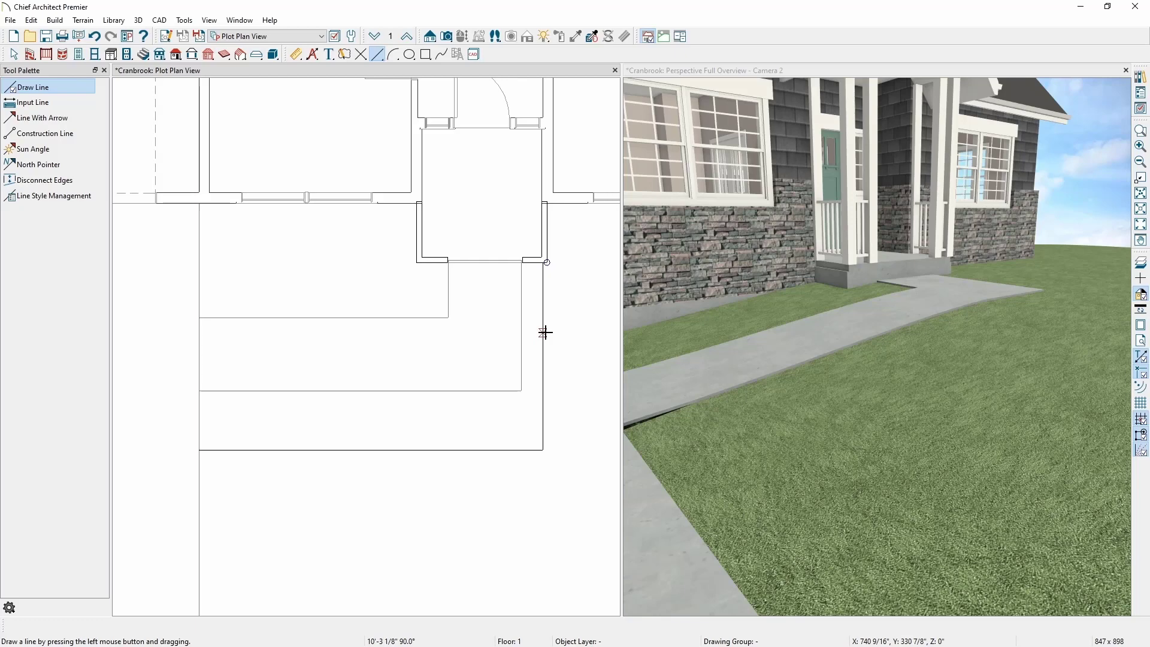
drag(200, 297, 427, 299)
drag(427, 300, 427, 262)
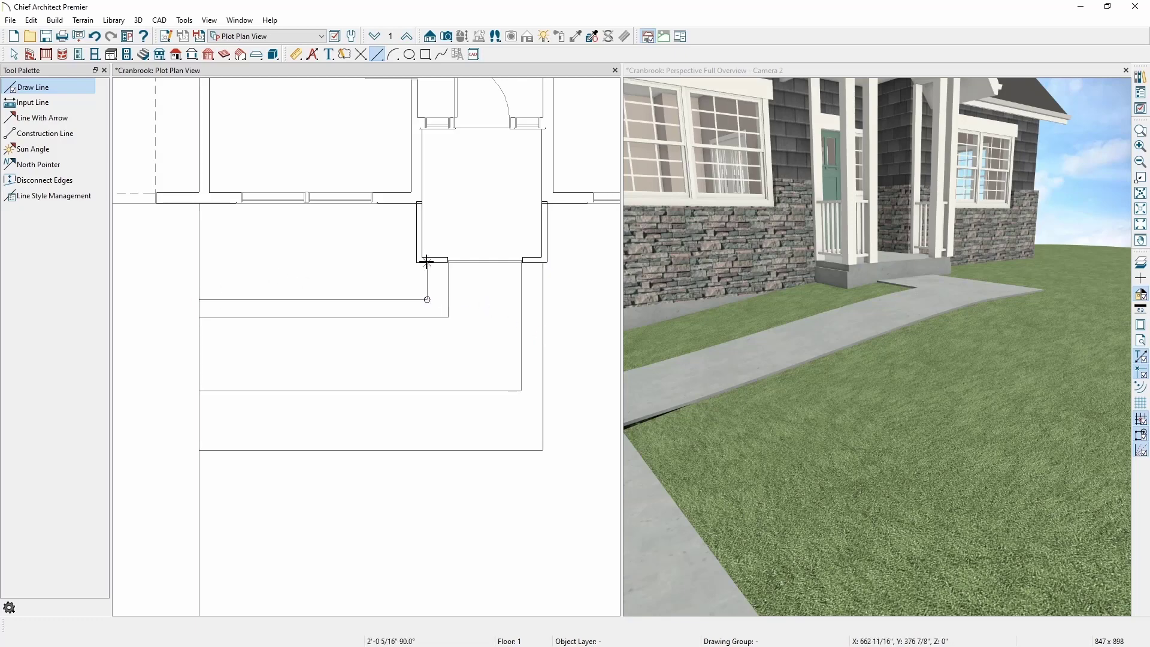
click(301, 311)
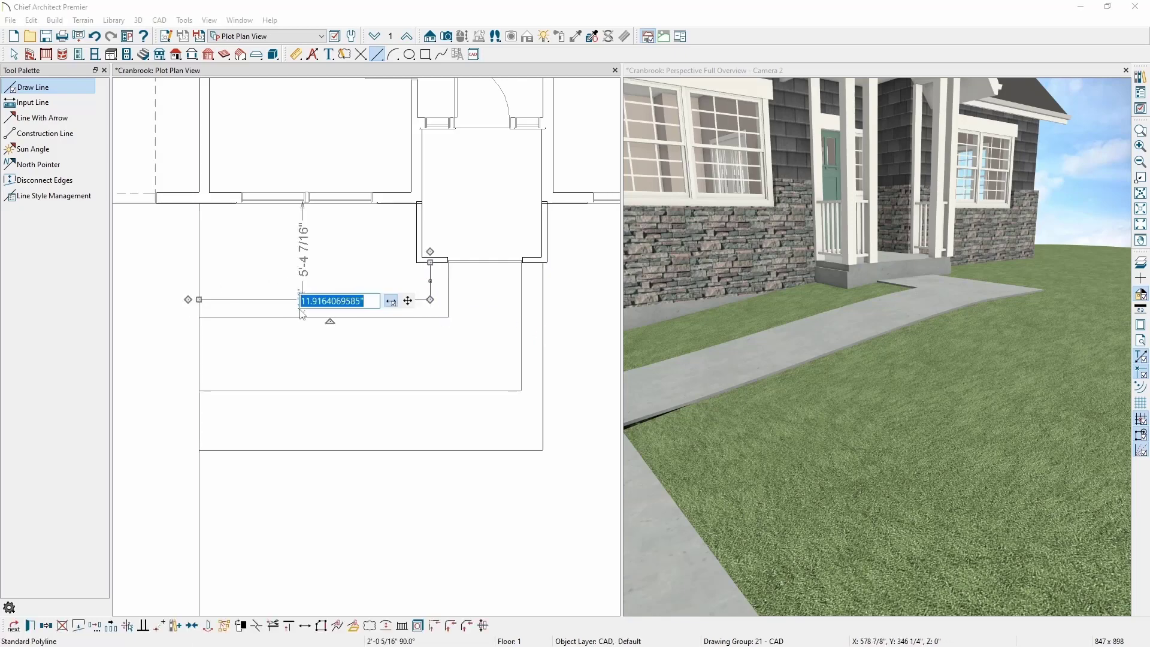
key(Escape)
click(329, 450)
drag(371, 450, 371, 409)
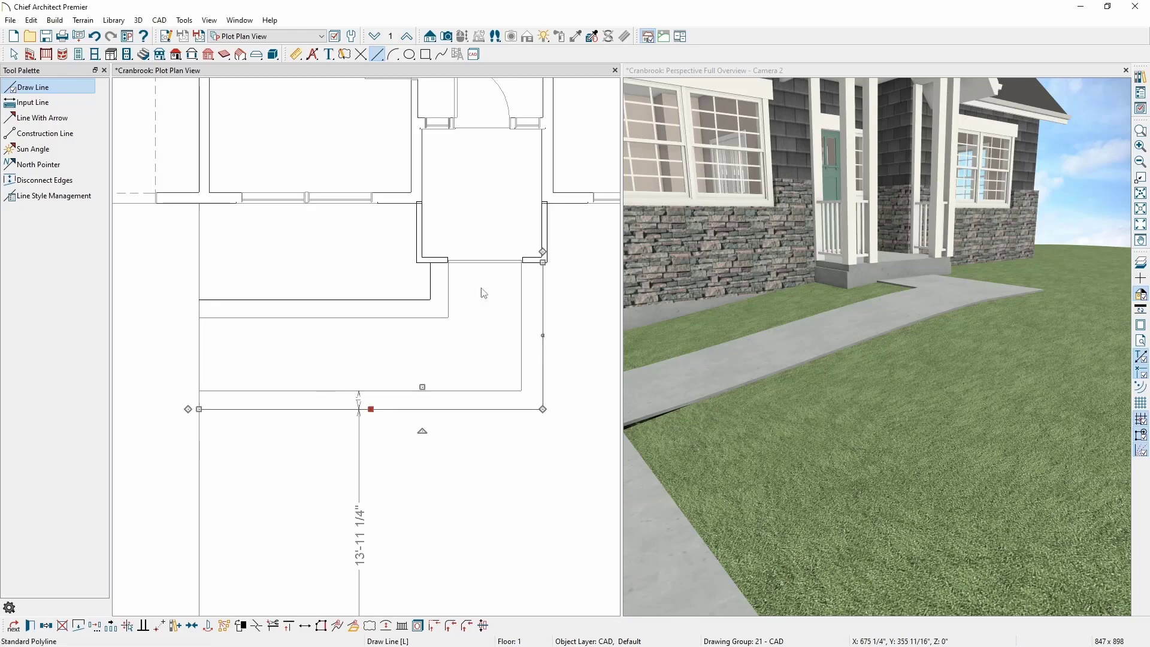
click(530, 369)
key(Return)
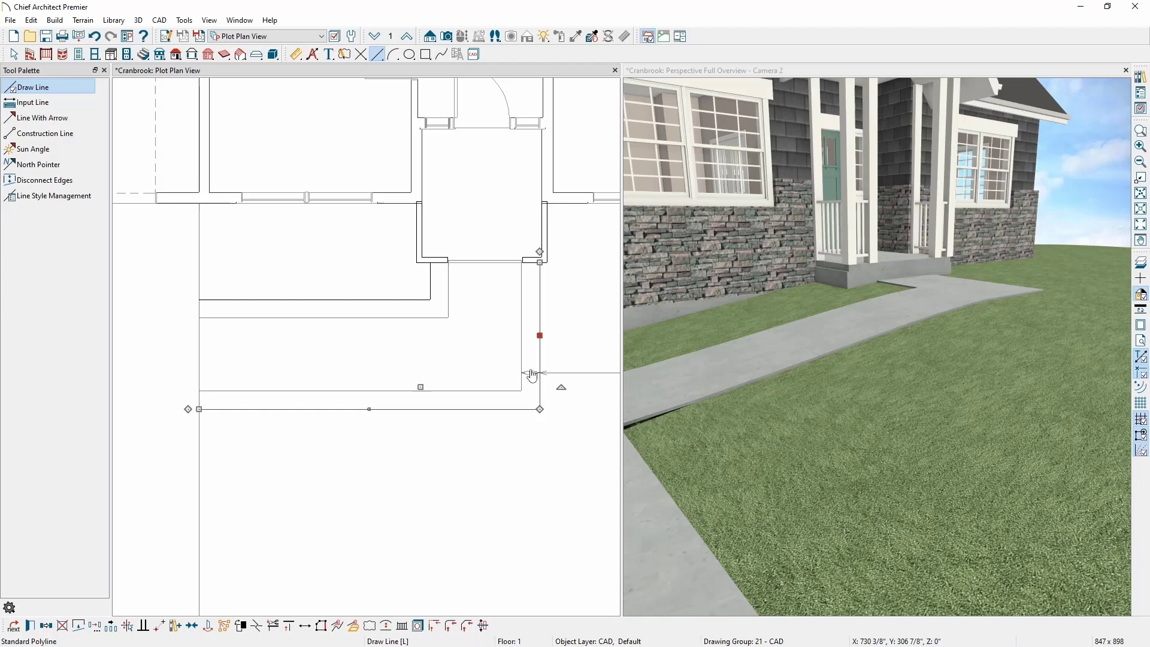
Select both side lines and set them to convert into Polyline Distribution Paths.
click(359, 300)
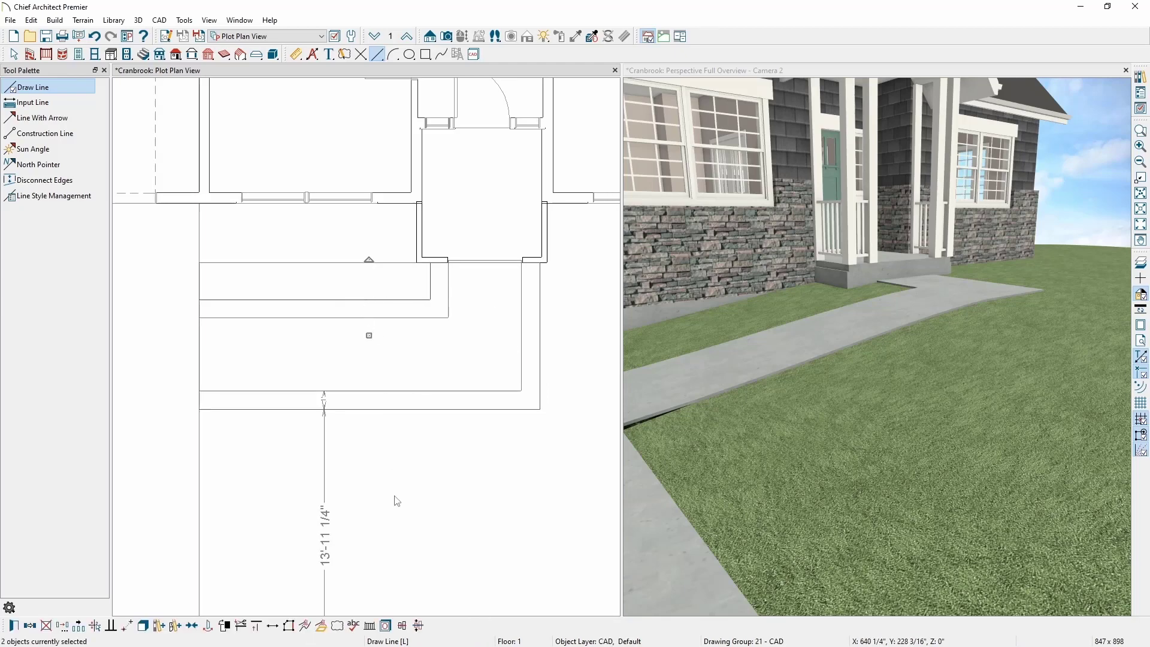
click(323, 627)
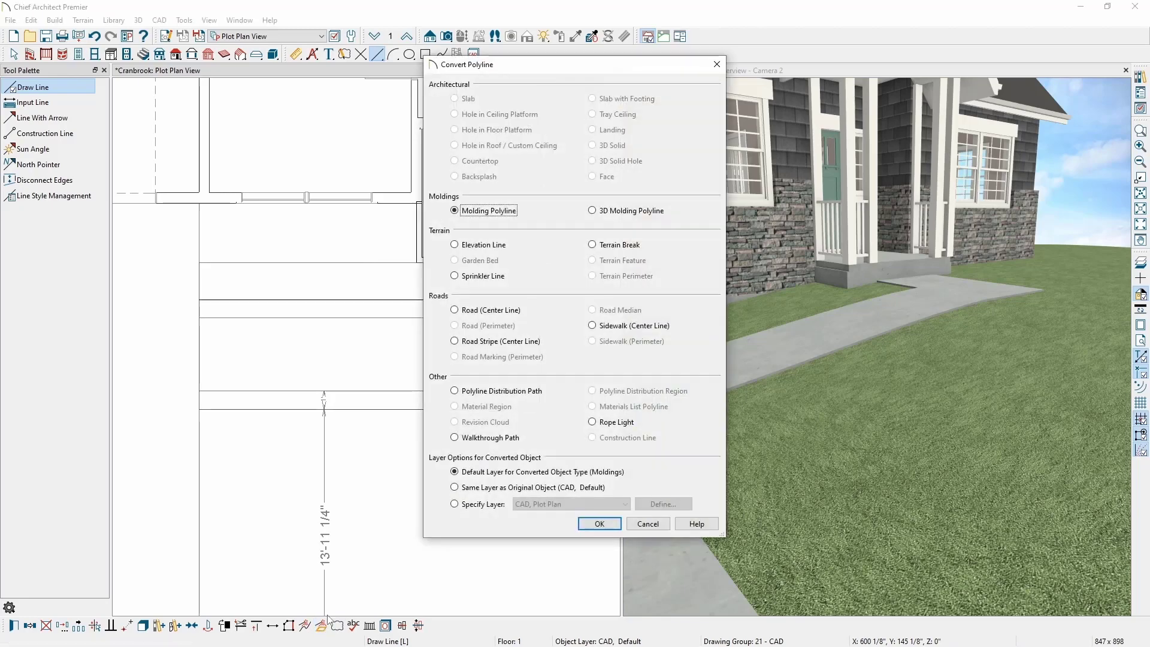
click(520, 392)
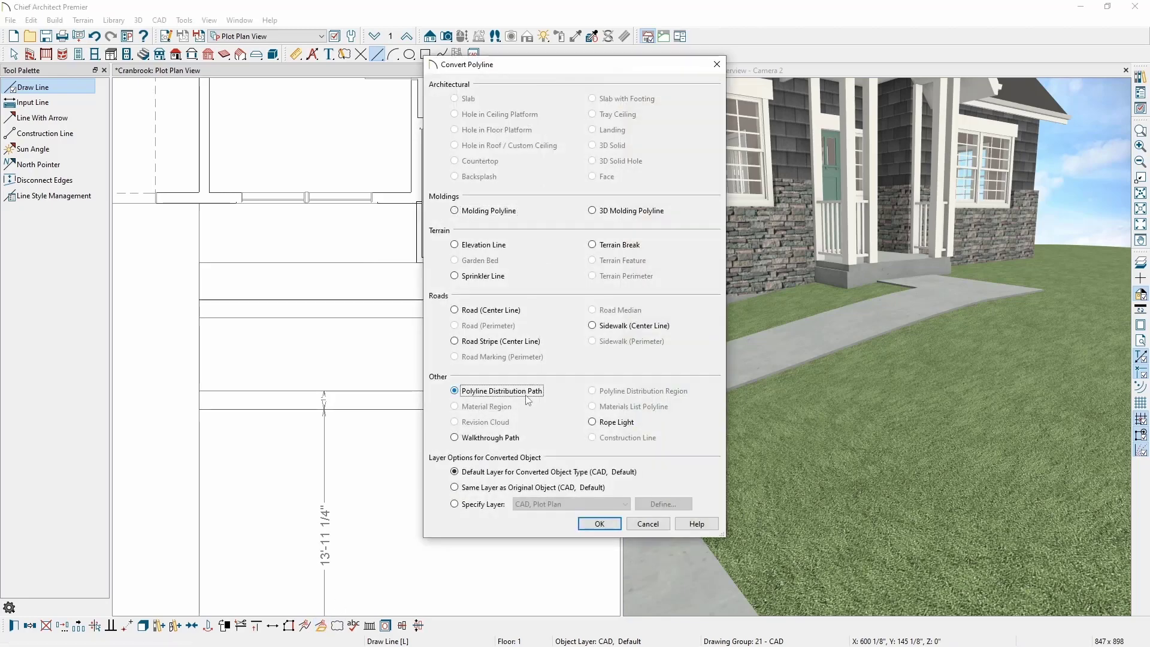
Pick Outdoor Lighting > Path Lights > Path Light (wide brim) as the distributed object.
click(601, 526)
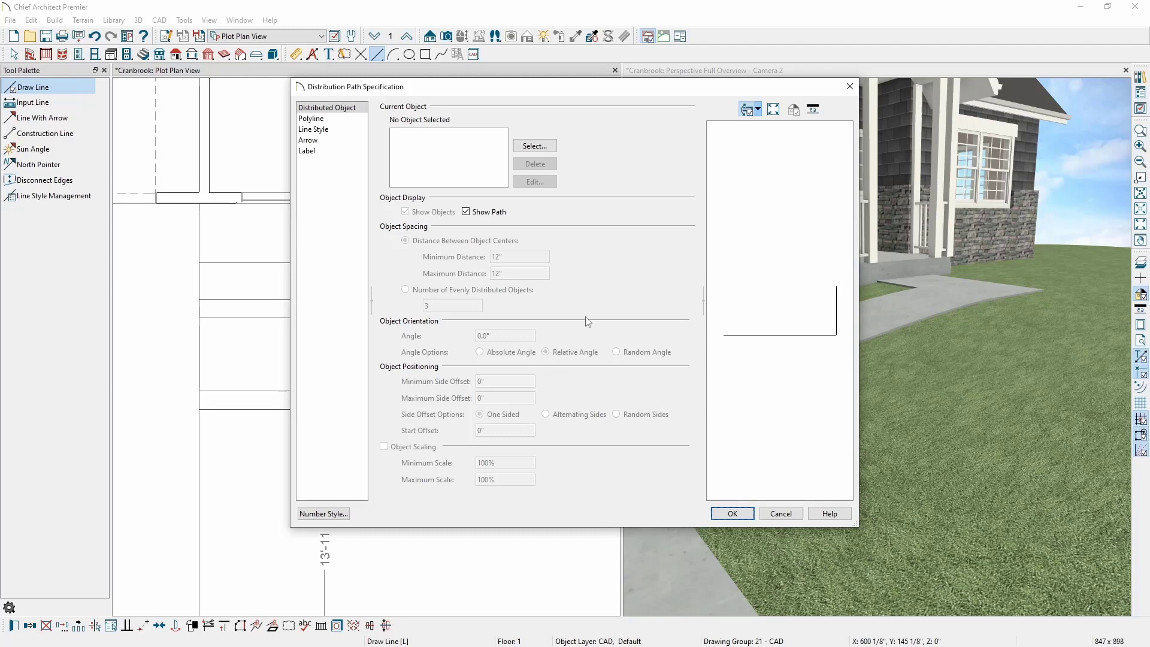
click(551, 149)
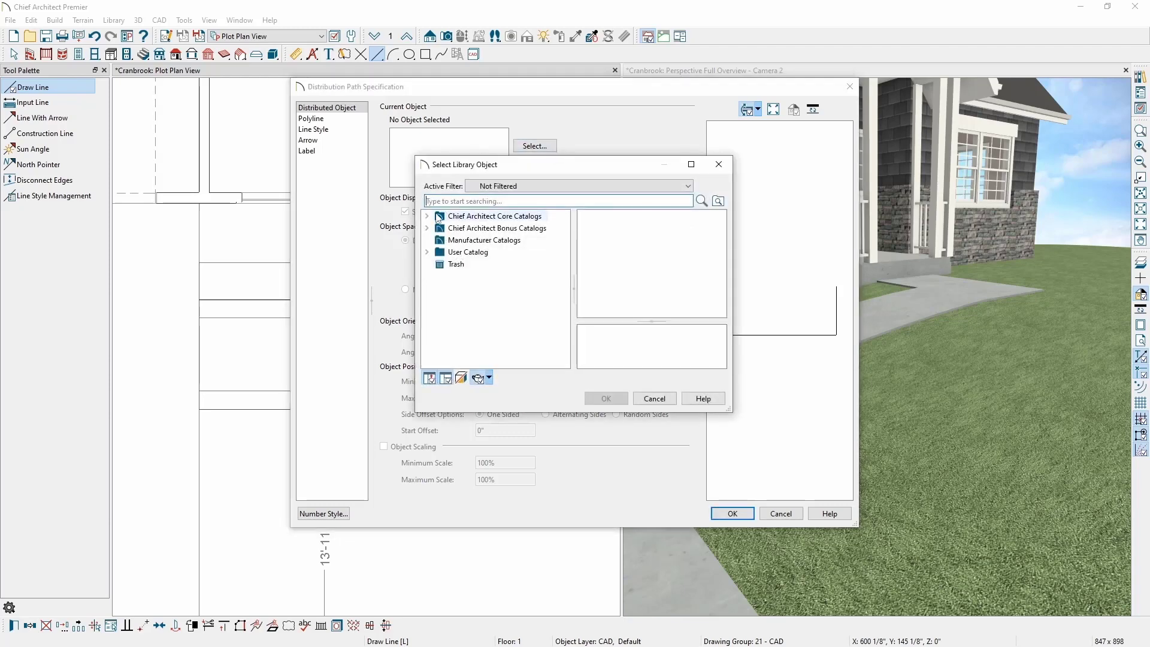
click(427, 215)
click(451, 312)
scroll(454, 315, down, 2)
click(464, 287)
click(513, 312)
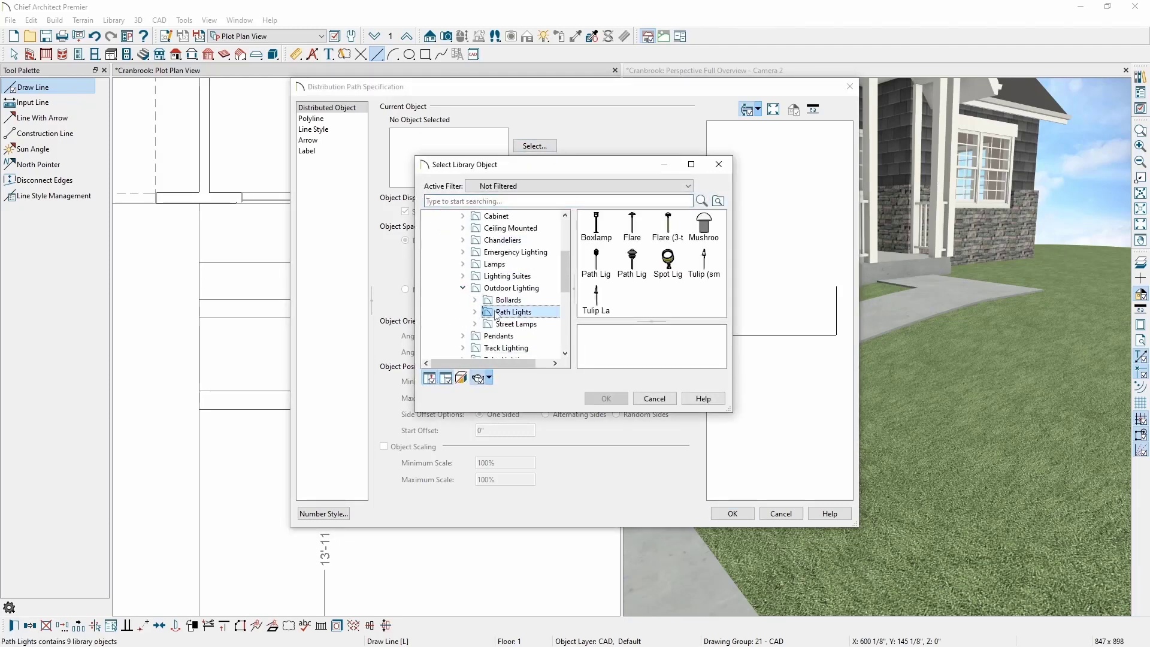
click(632, 264)
click(606, 399)
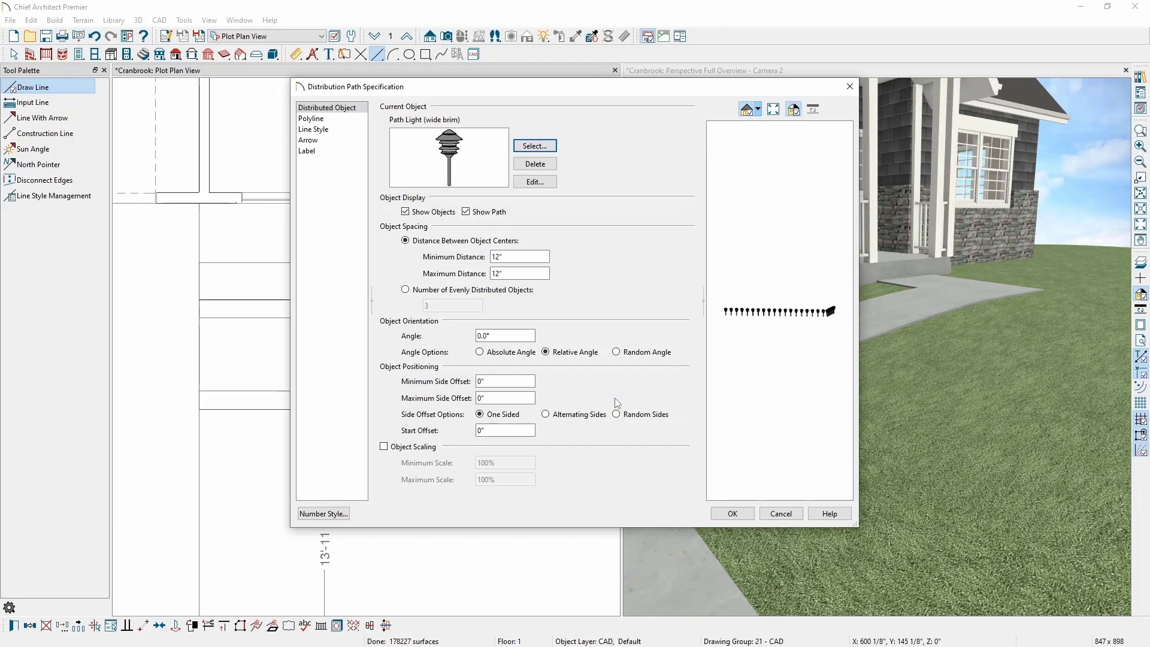
Space the path lights 48" apart and apply the distribution.
click(520, 259)
text(48)
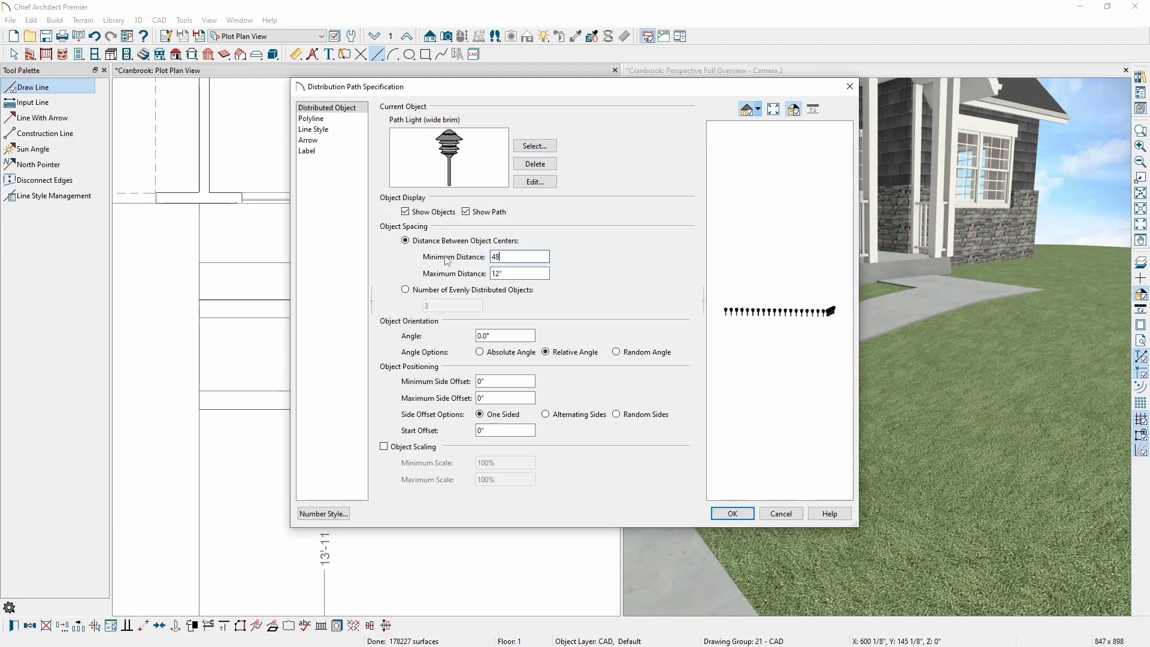
key(Tab)
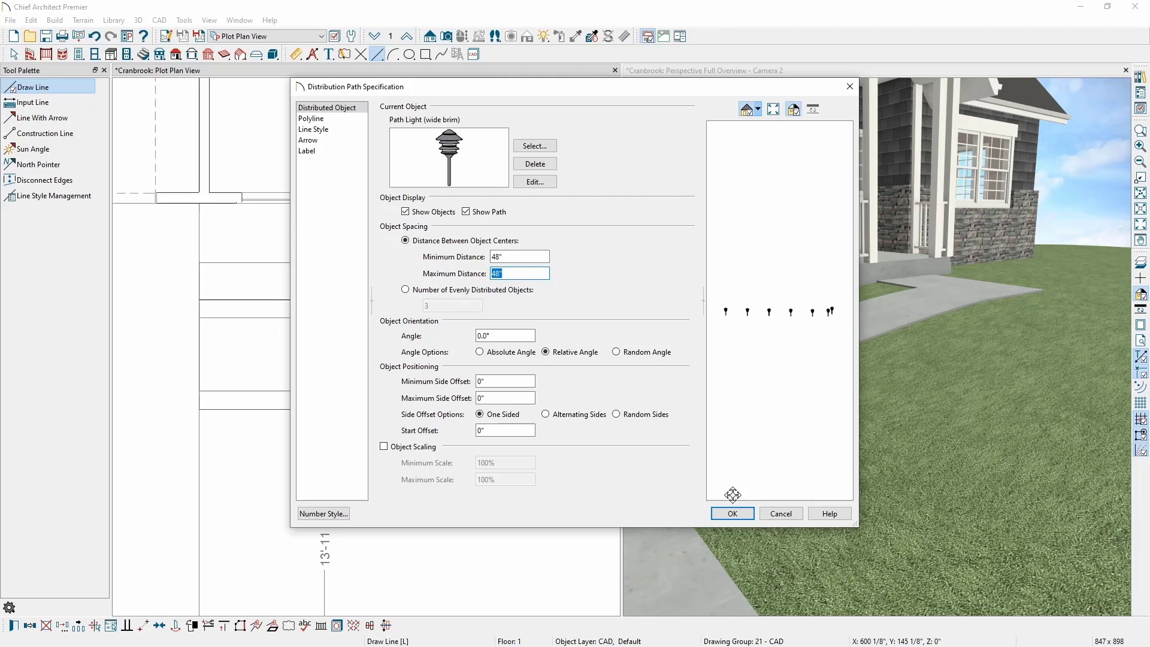
click(733, 514)
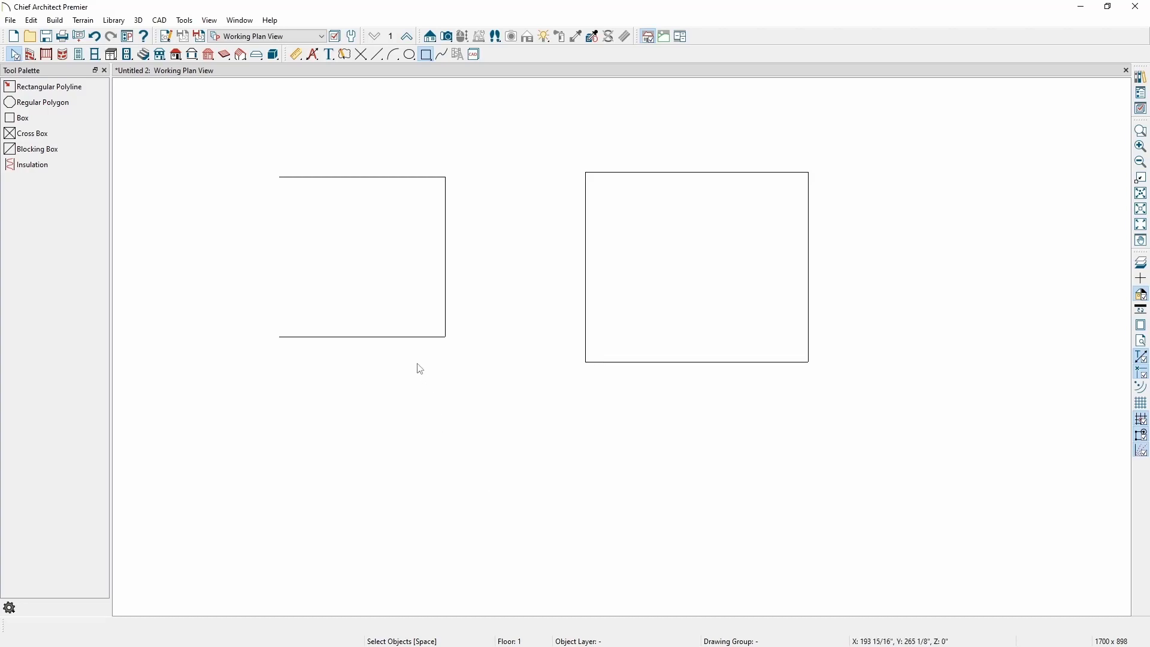
Select the open polyline on the left and the closed rectangle on the right.
click(406, 337)
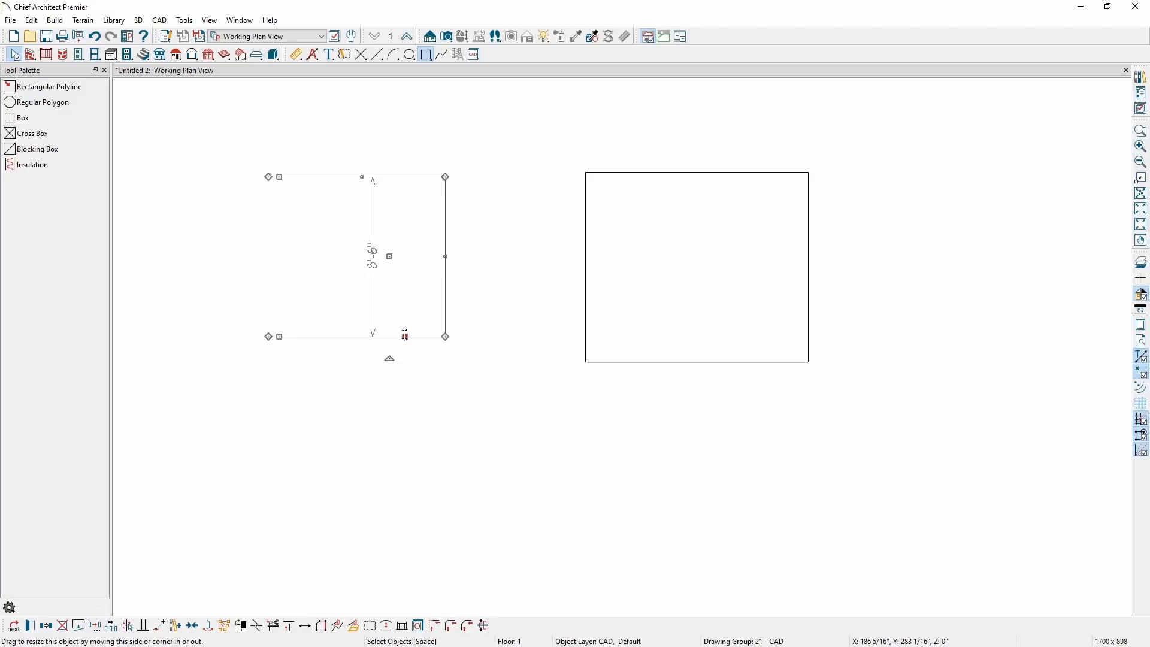
click(406, 337)
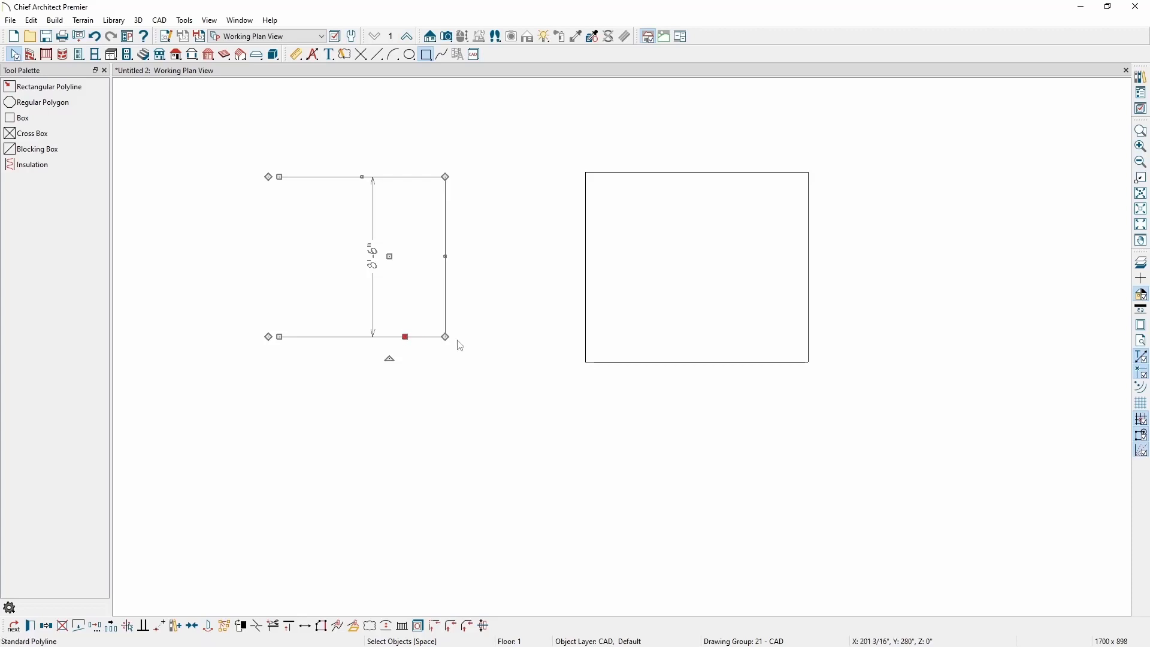
click(586, 316)
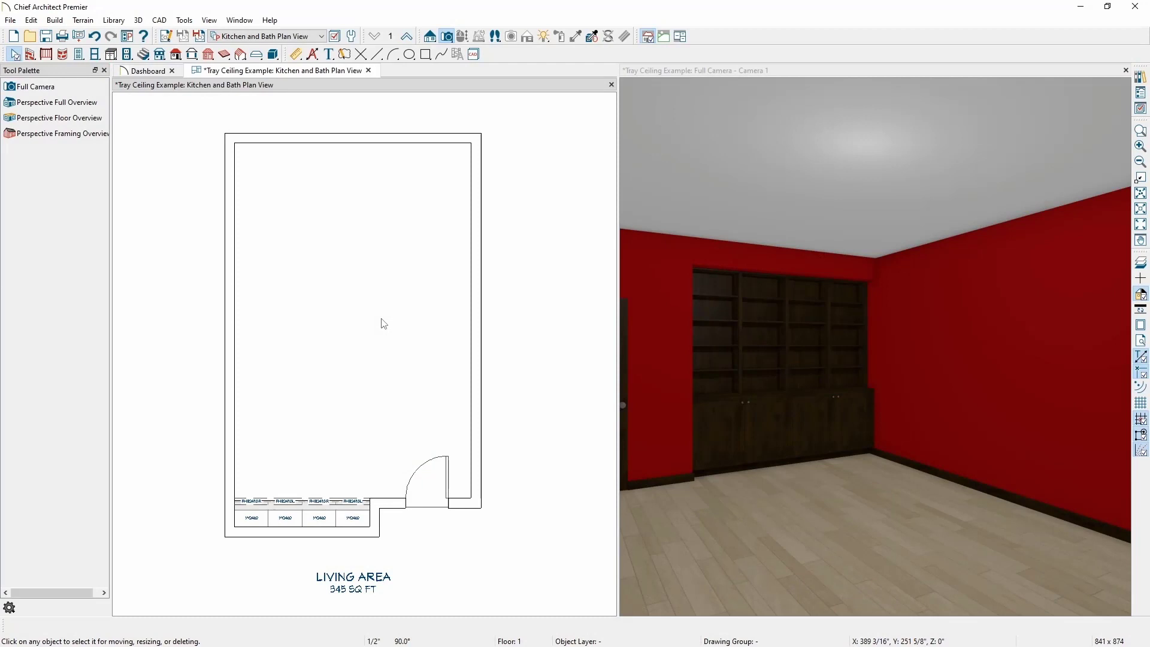
Draw a rectangular polyline inside the room and set it 30" from the right wall.
key(space)
click(425, 54)
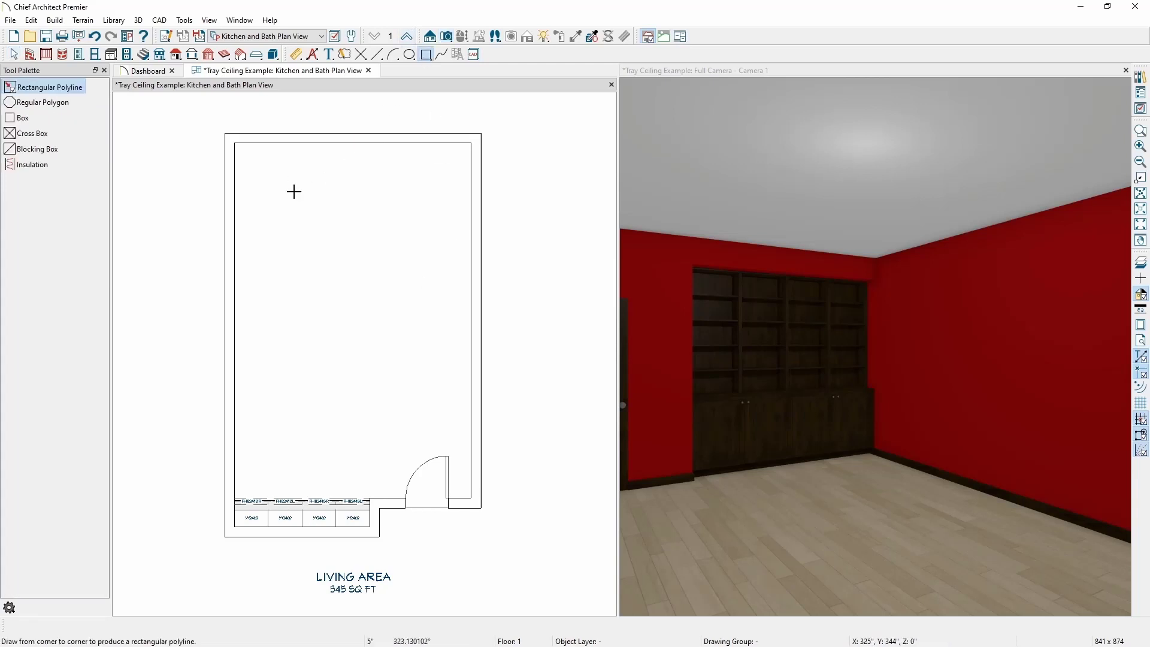
drag(285, 184, 415, 425)
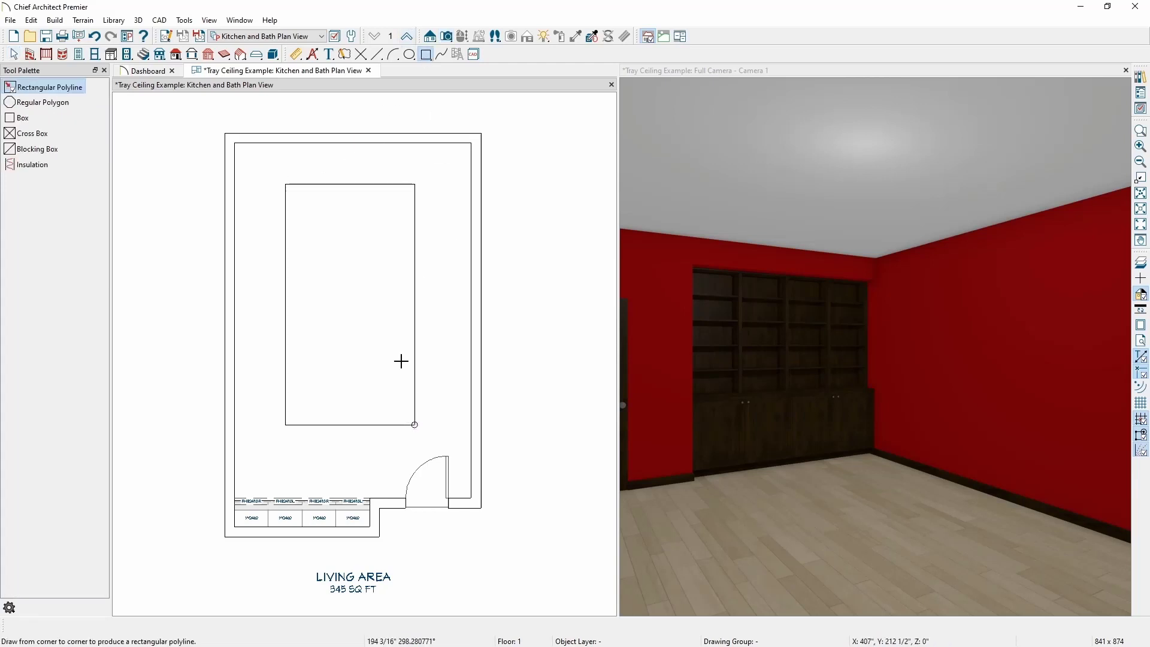
click(414, 329)
click(448, 320)
text(30)
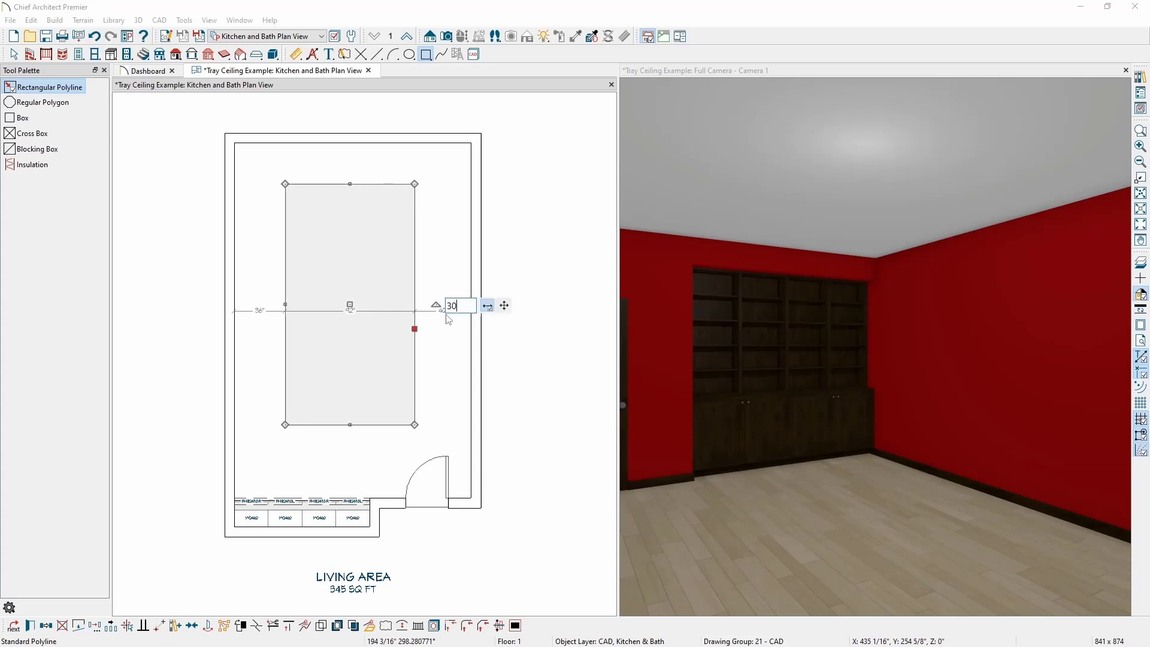
key(Return)
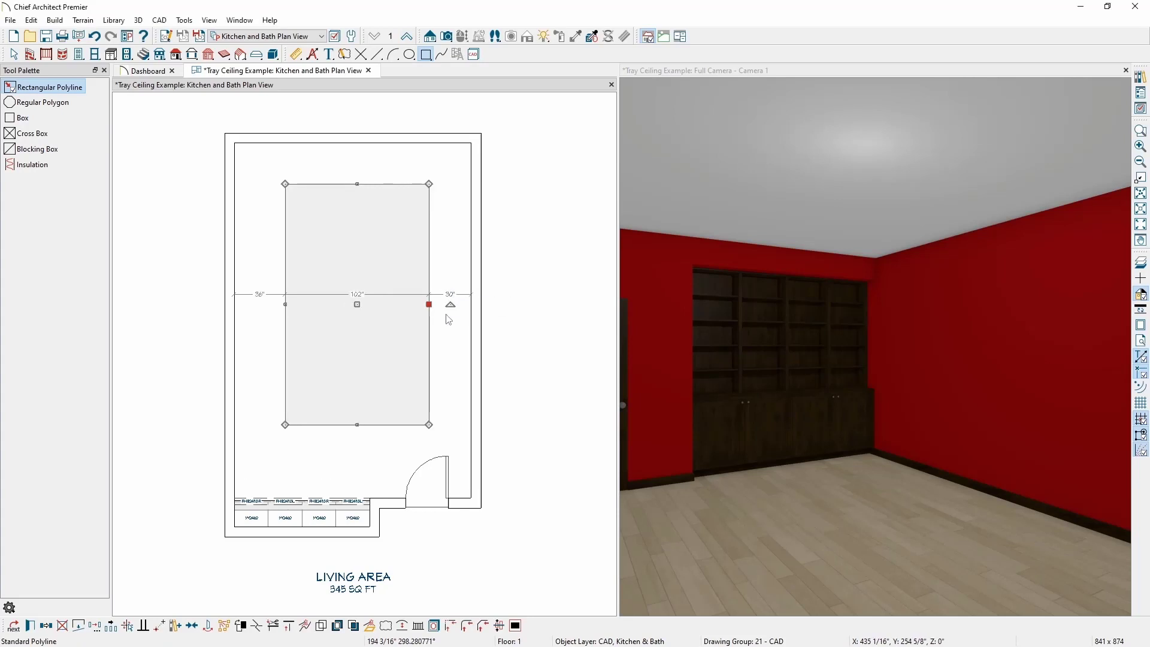
Set the rectangle 30" from the top and left walls, then start editing its bottom distance.
click(358, 184)
click(352, 163)
text(30)
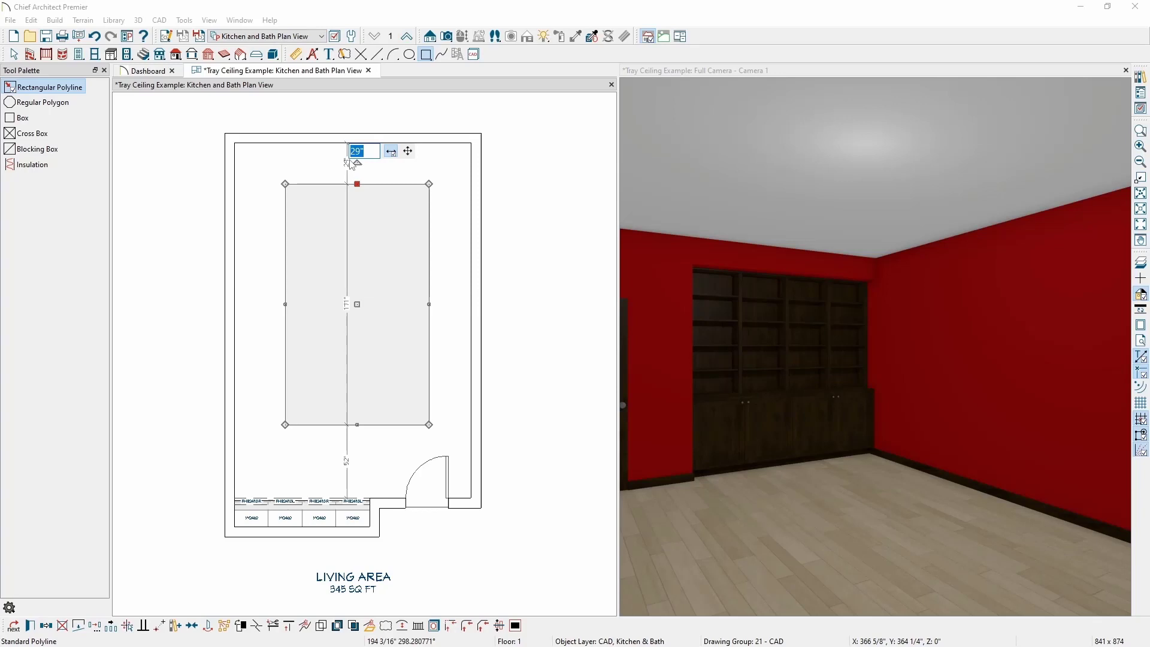
key(Return)
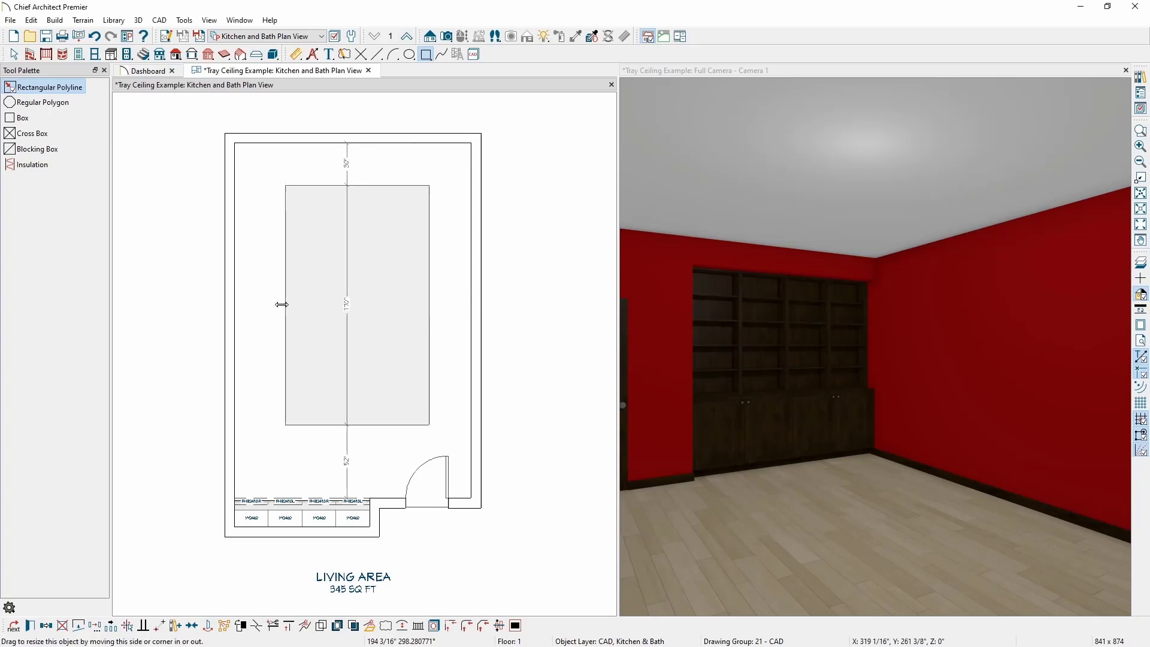
click(285, 314)
click(257, 315)
text(30)
key(Return)
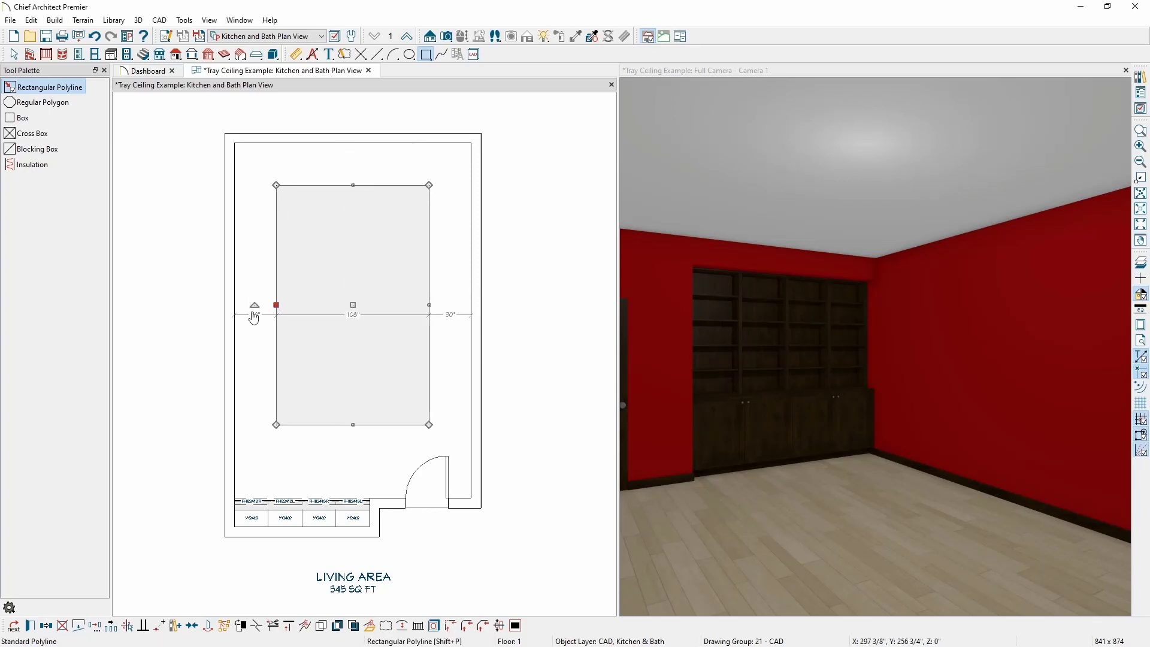
click(352, 424)
click(362, 462)
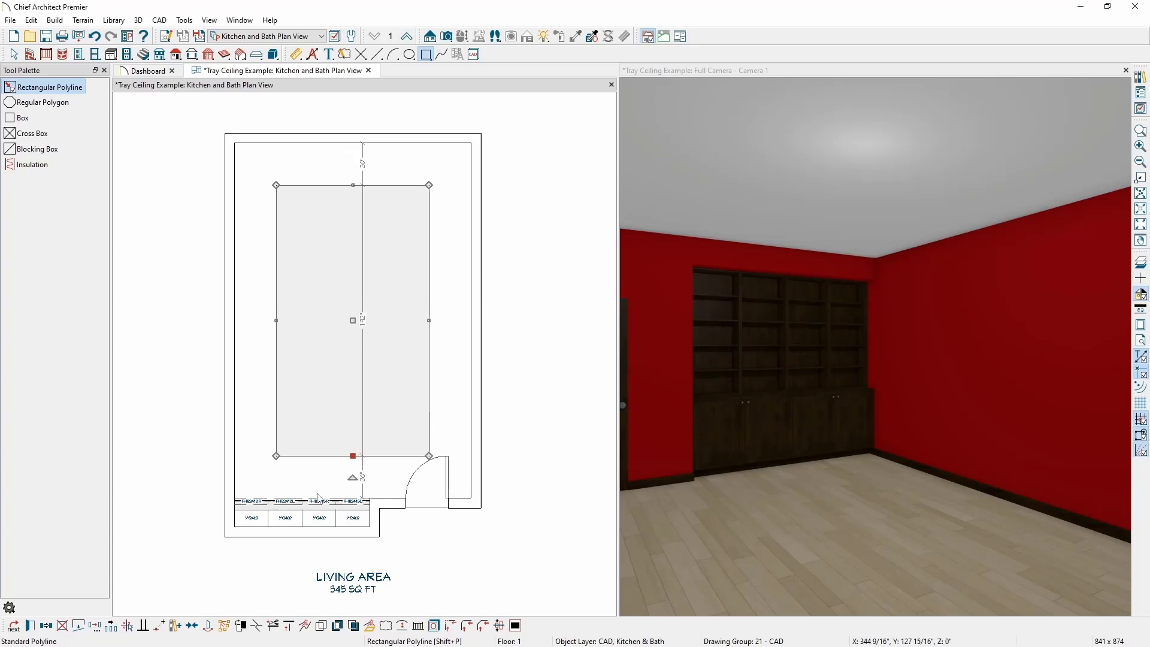
Clip the rectangle's bottom-right corner diagonally and curve that edge into an arc beside the door.
click(264, 632)
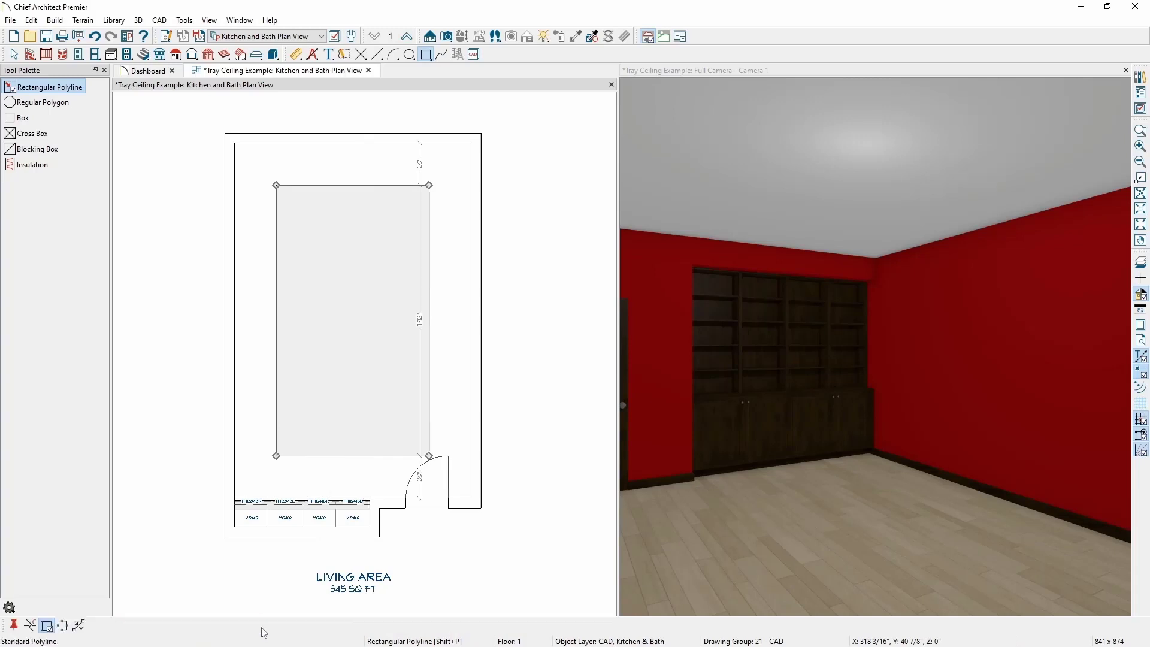
click(386, 459)
click(385, 457)
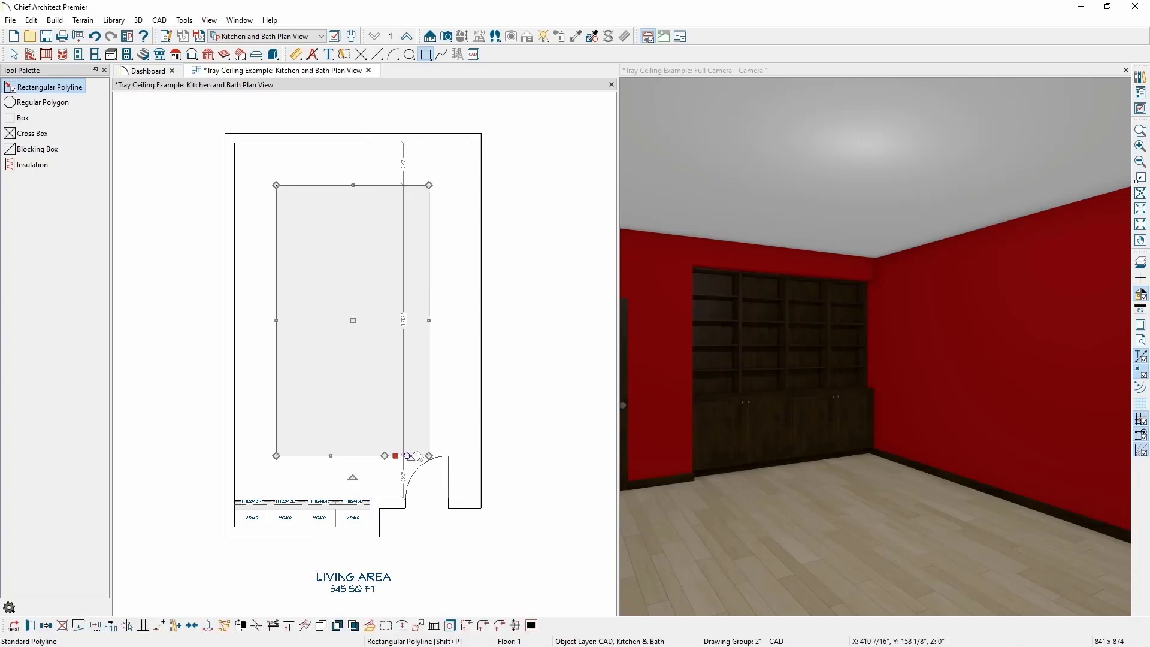
drag(429, 455, 424, 409)
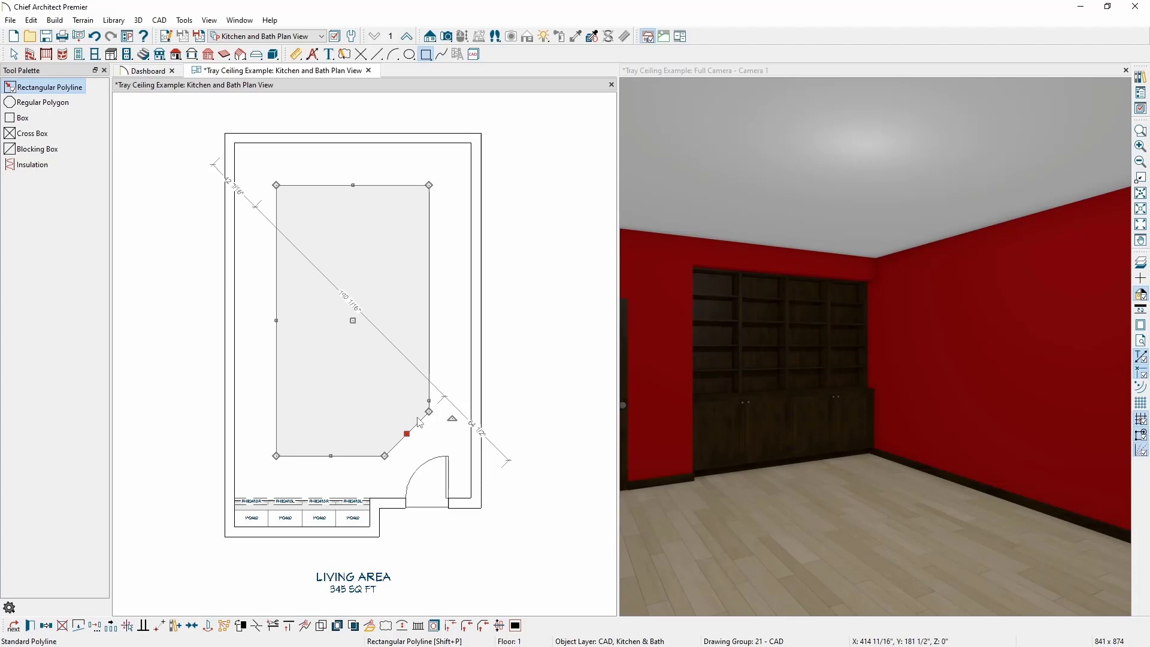
click(403, 626)
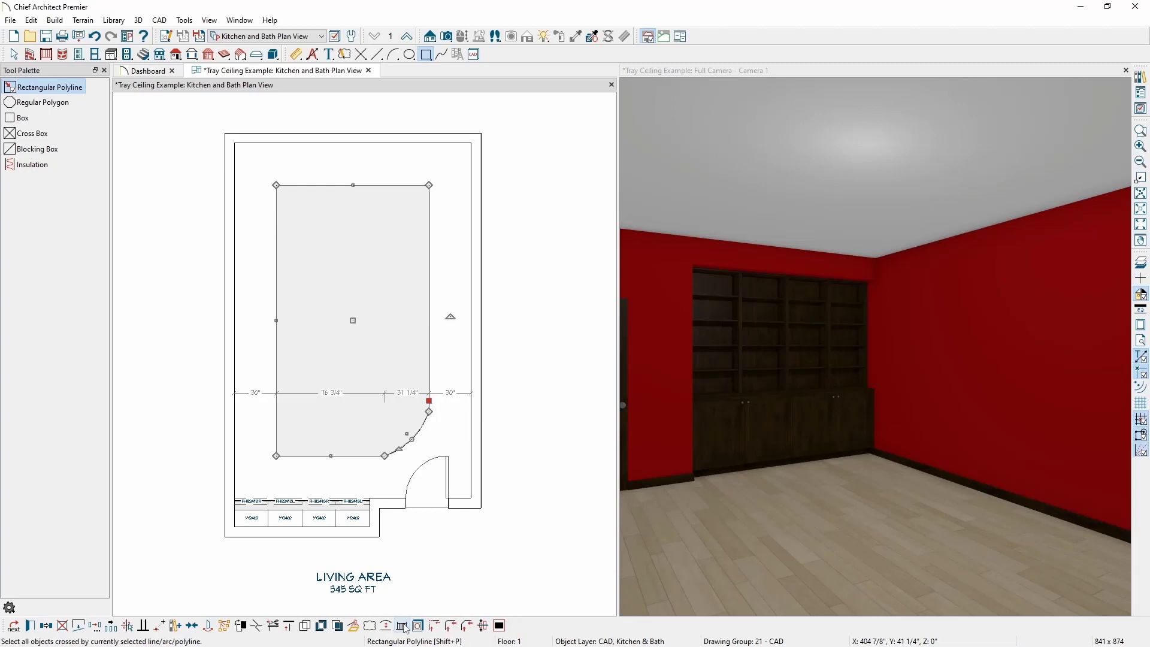
drag(400, 448, 392, 443)
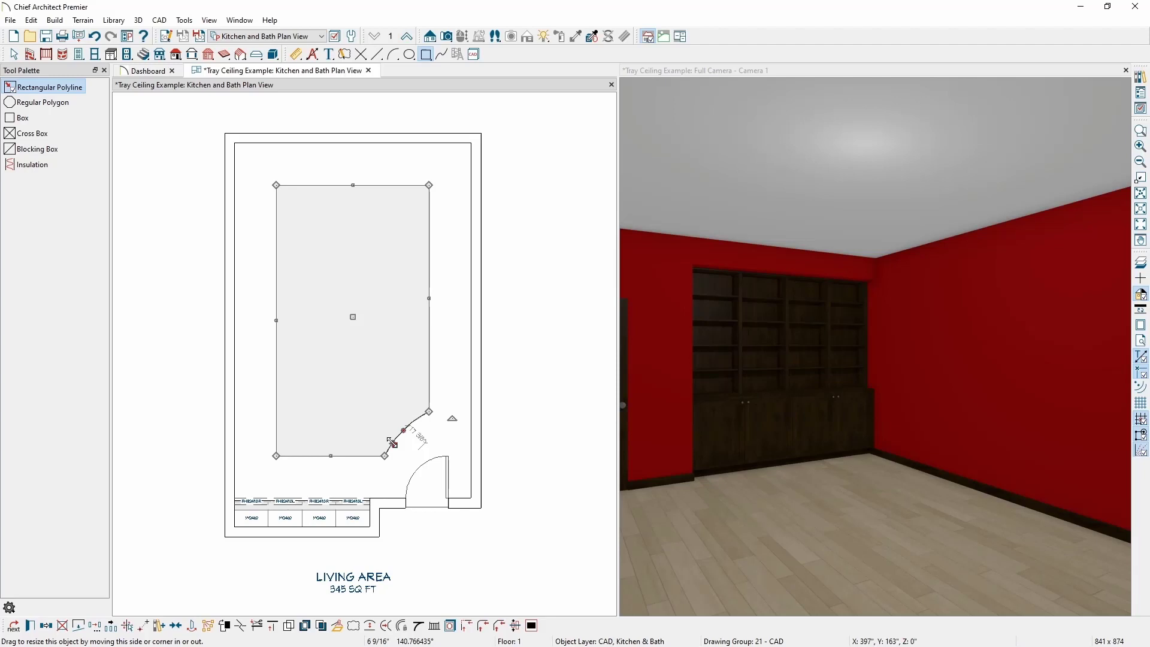
Convert the polyline to a Tray Ceiling with Recess Into Ceiling enabled.
click(345, 631)
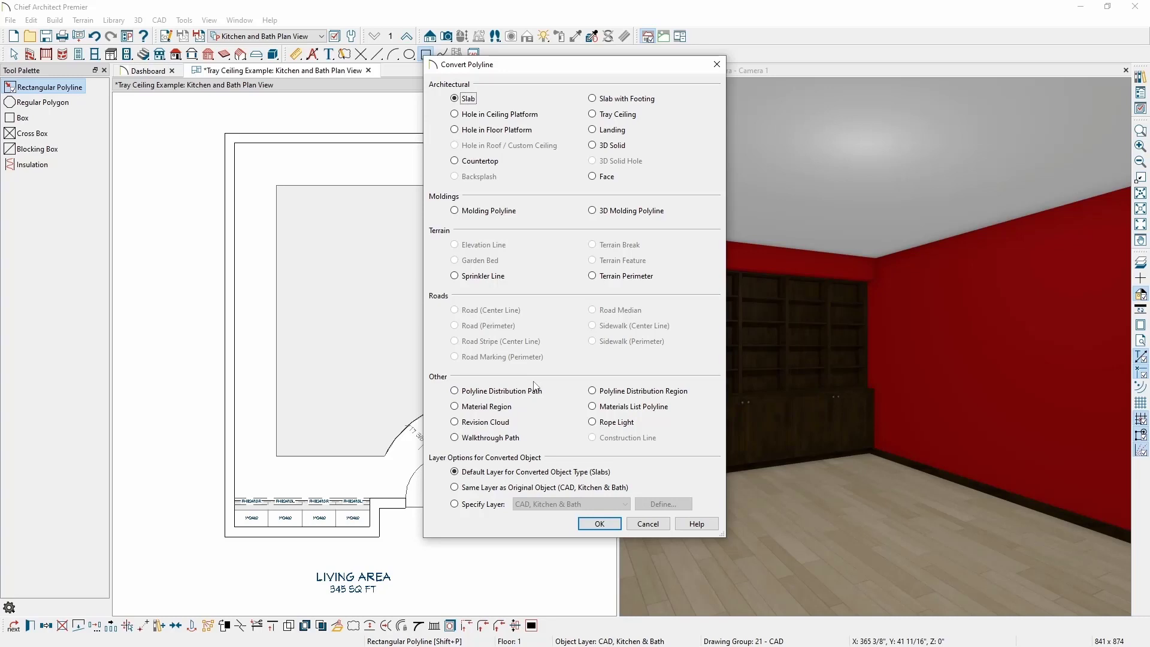
click(610, 117)
click(609, 525)
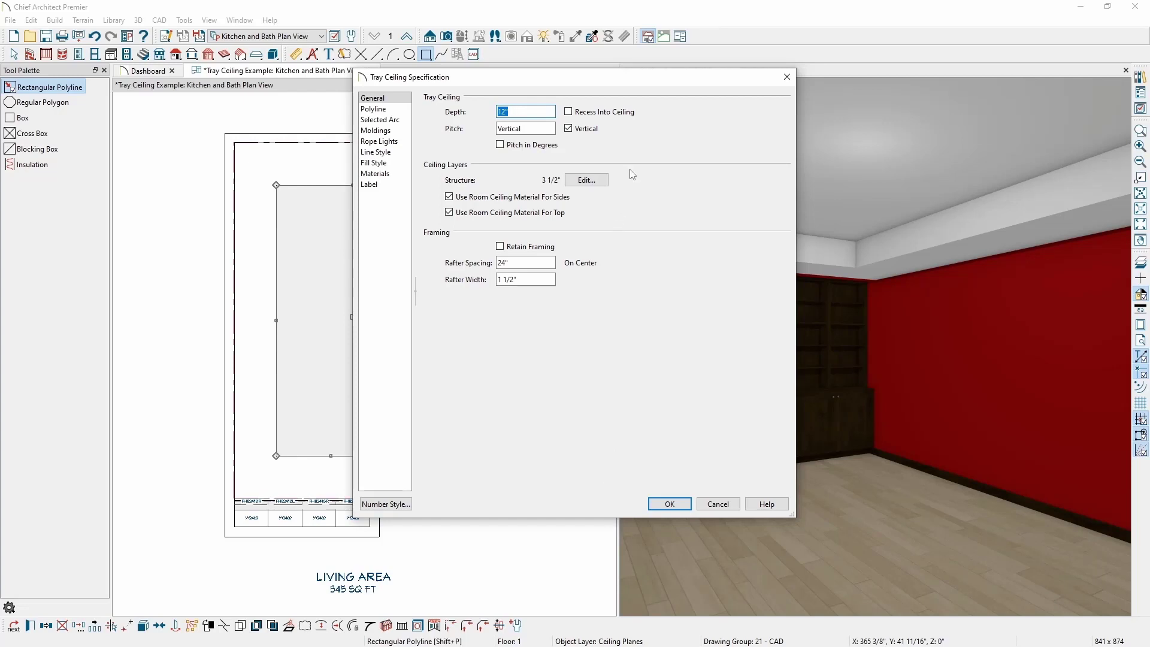
click(627, 114)
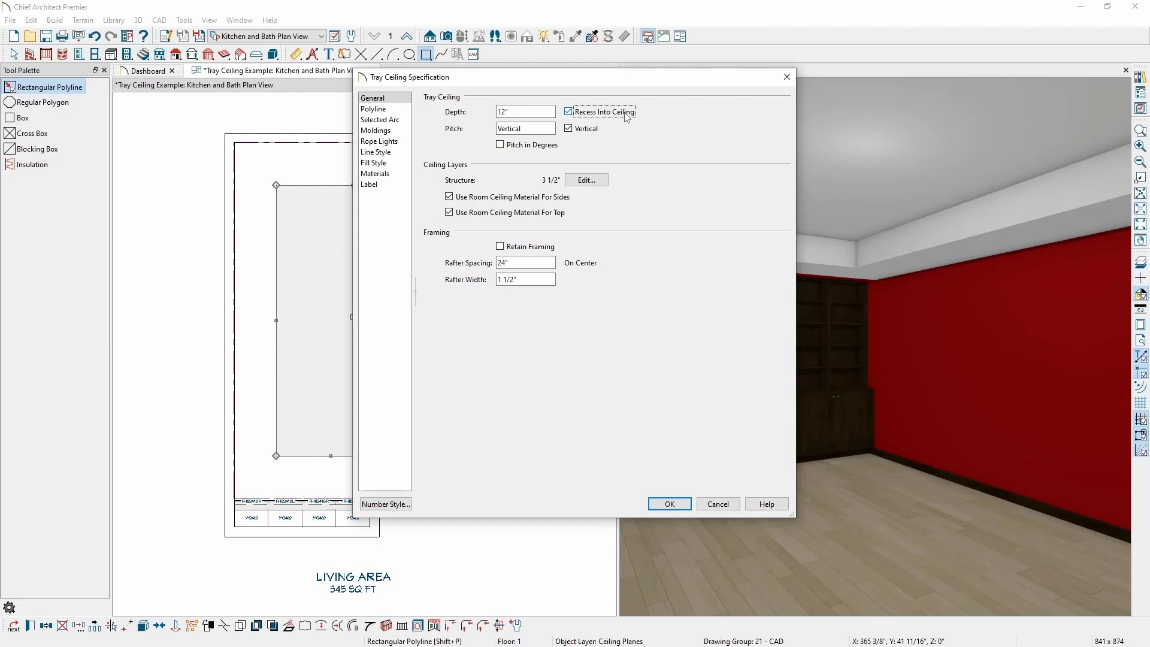
click(674, 504)
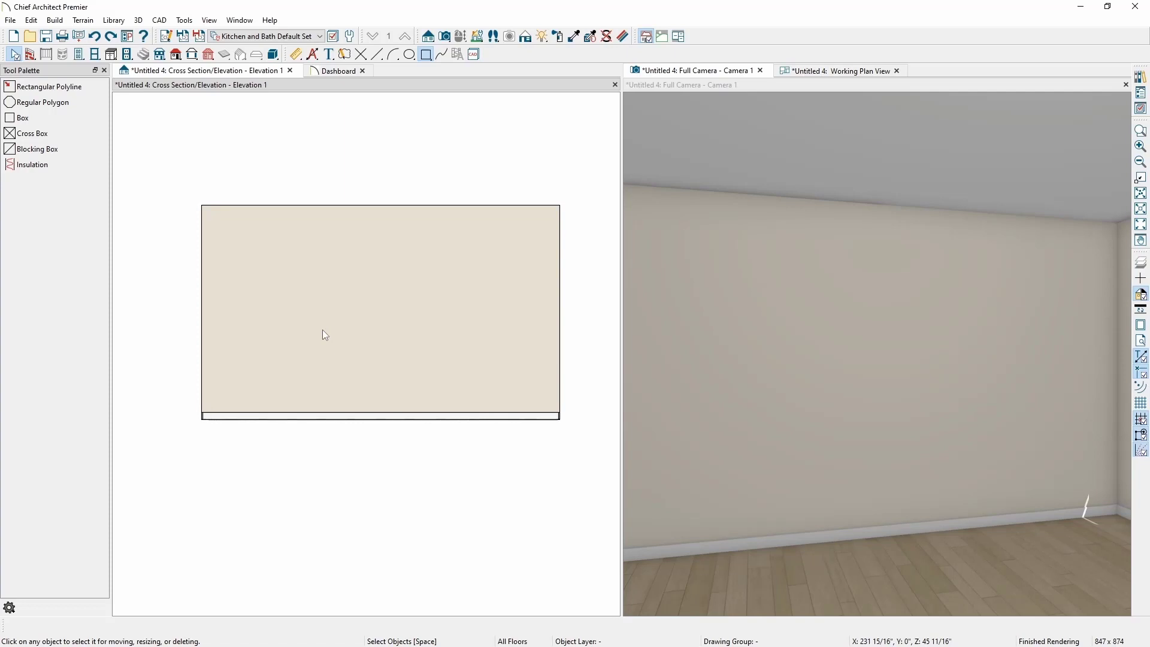
Draw a tall rectangle near the wall's top-left and set its width to 37 1/2".
click(41, 87)
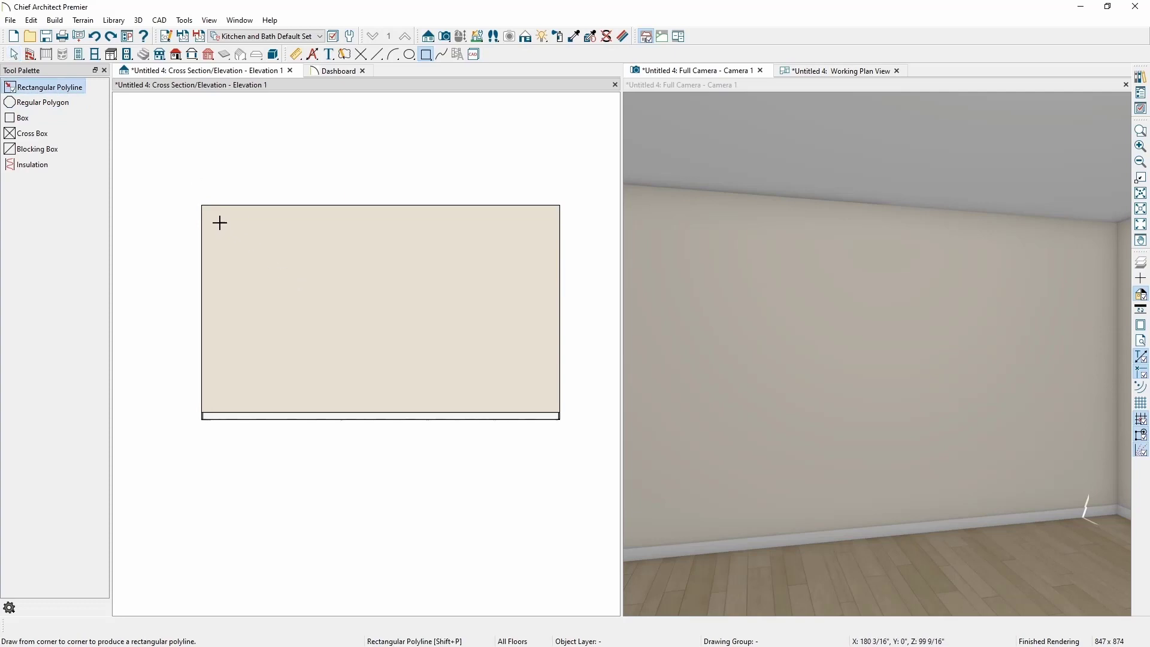
drag(220, 222, 307, 332)
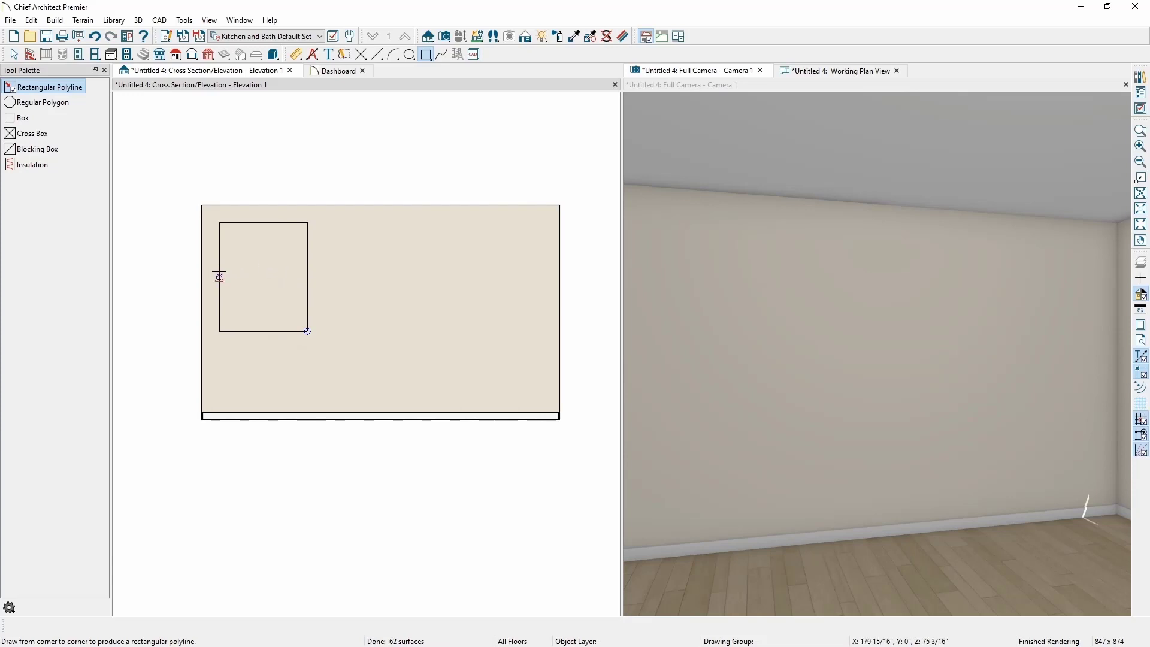
click(219, 274)
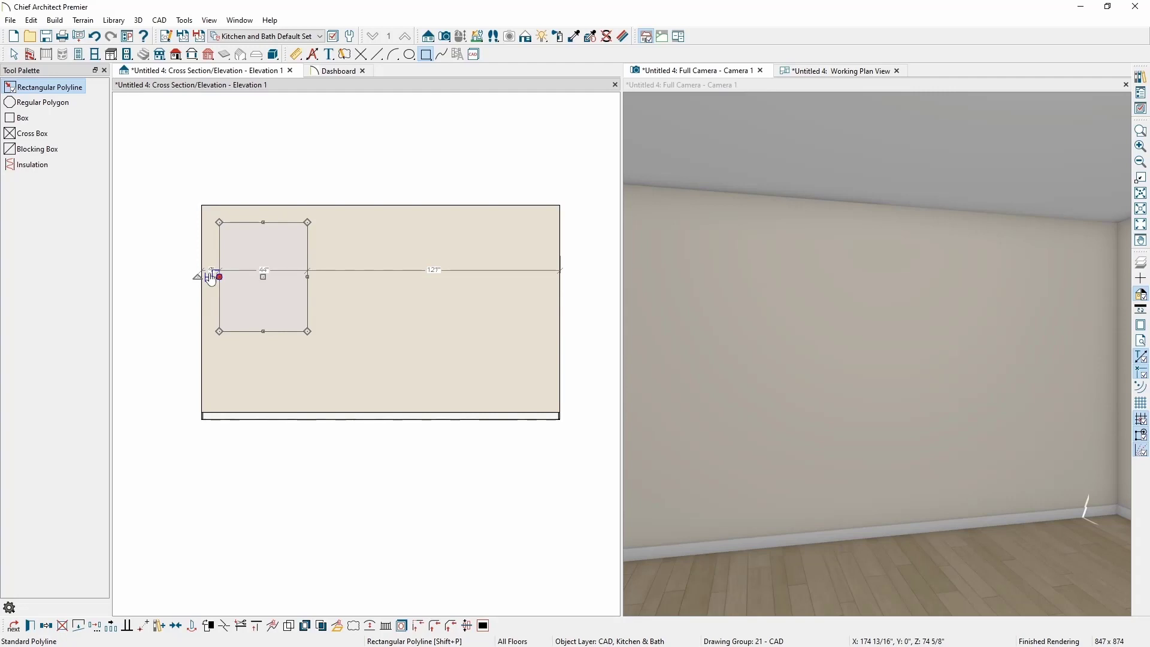
drag(210, 278, 212, 277)
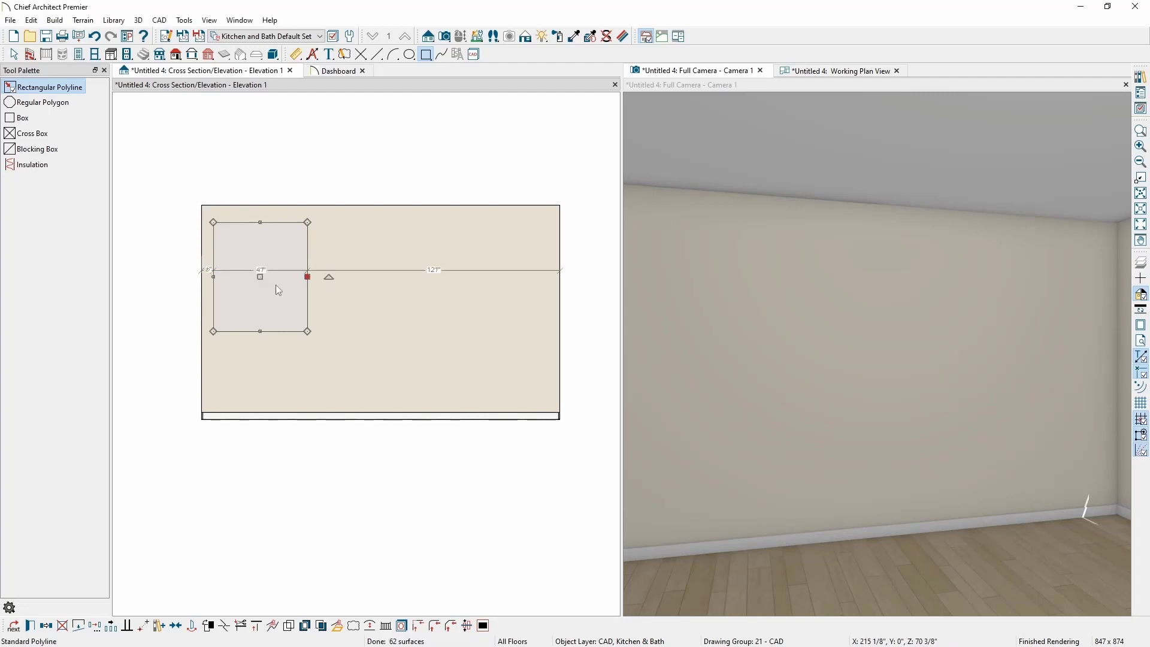
click(274, 283)
text(37 1/2)
key(Return)
click(251, 223)
click(221, 214)
key(Escape)
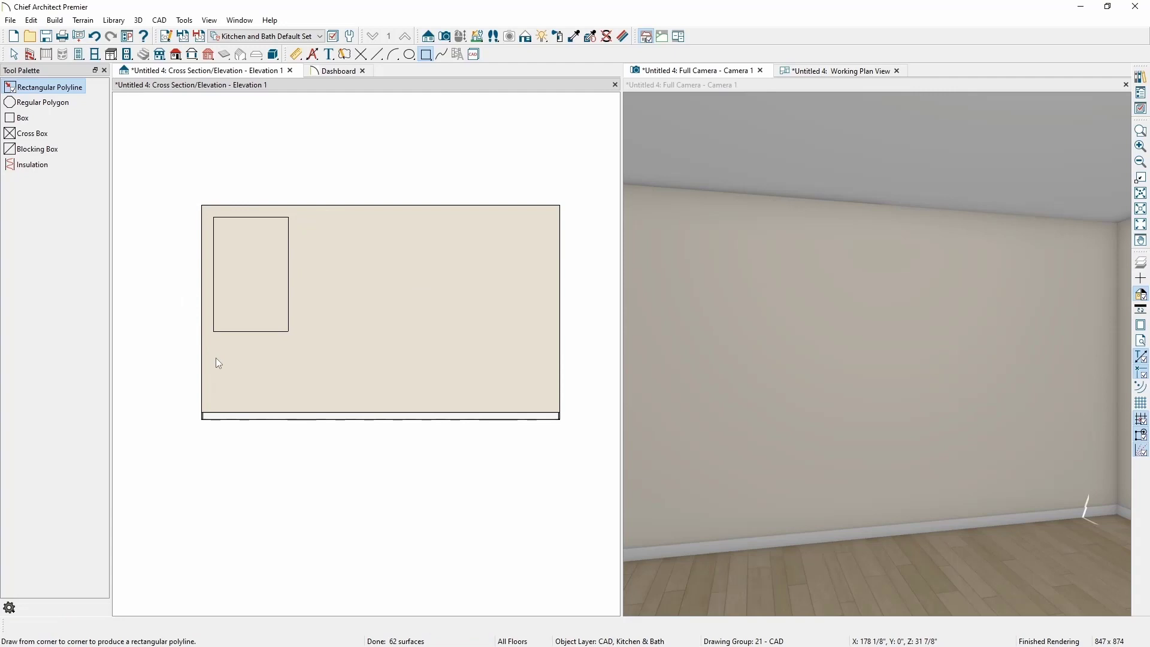
Draw a second 37 1/2"-wide rectangle beneath it and lower the upper rectangle's bottom edge.
drag(214, 353, 290, 404)
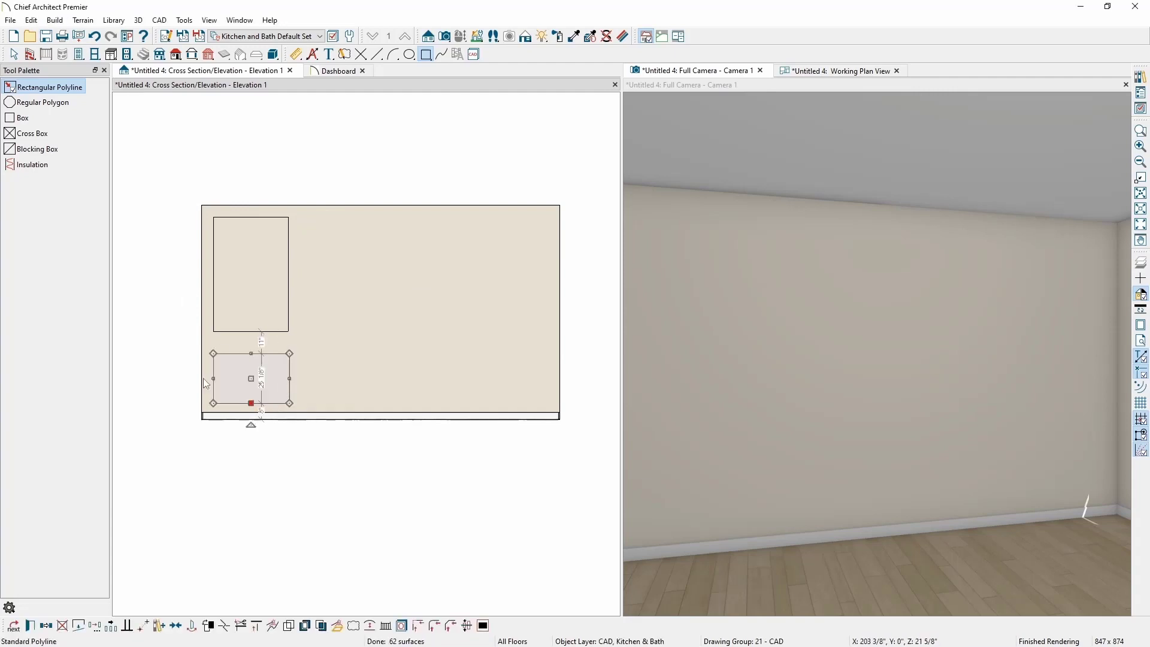
click(214, 378)
click(251, 379)
text(37 1/2)
key(Return)
click(251, 332)
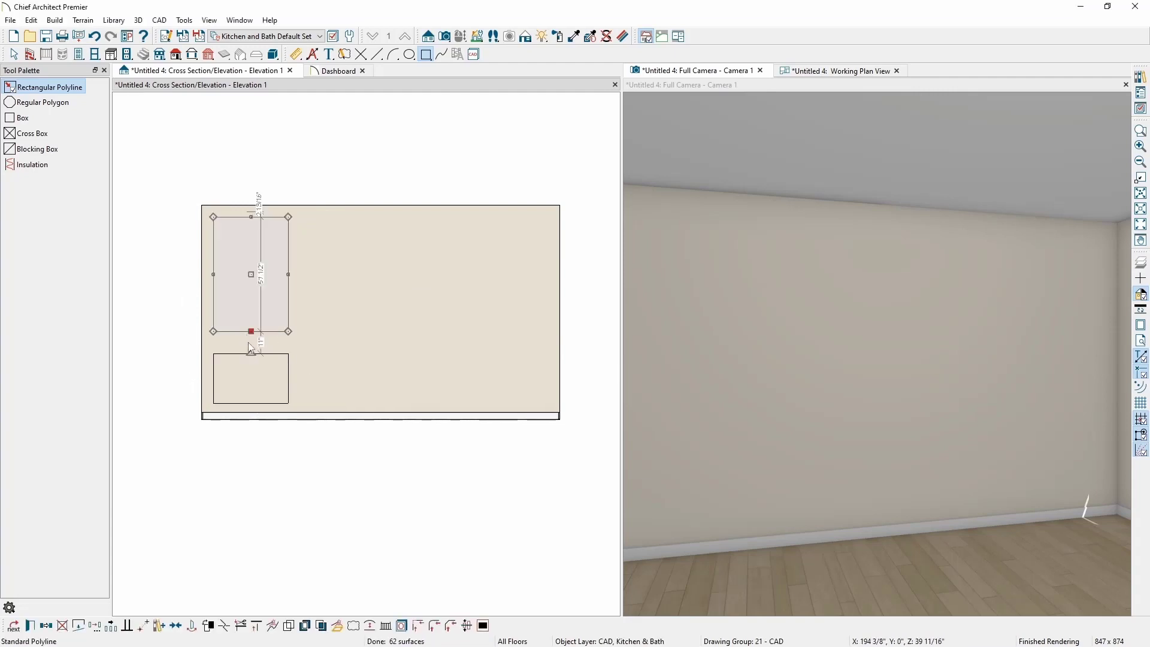
drag(252, 331, 251, 342)
key(Escape)
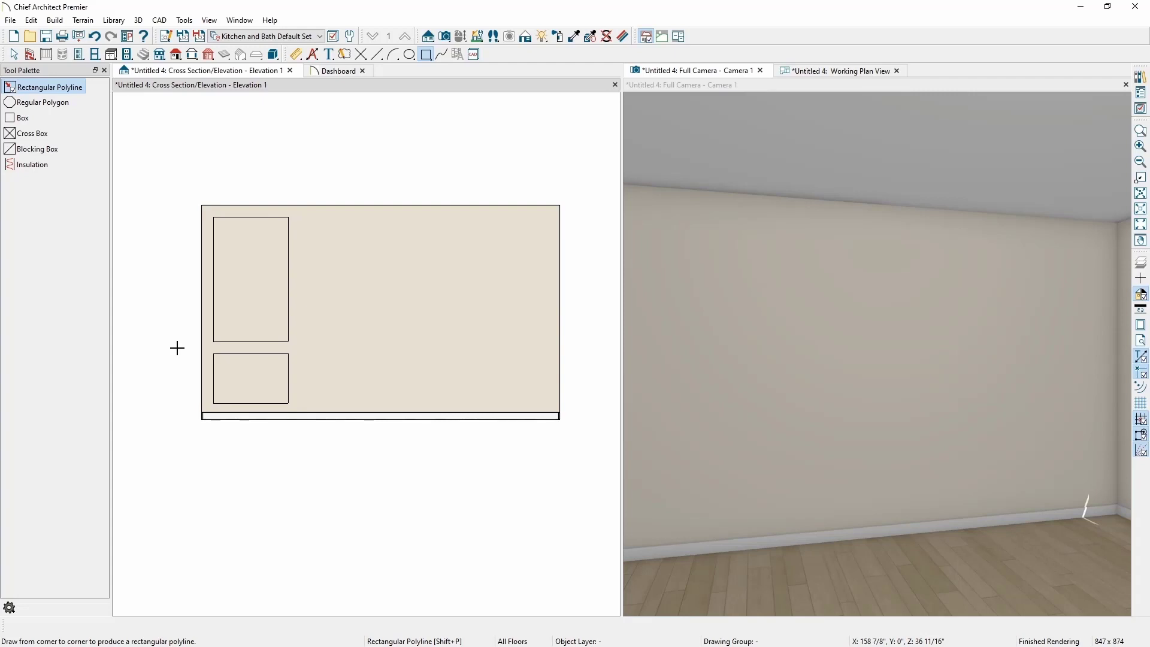
Convert the upper and lower panel rectangles into 3D molding polylines.
click(209, 304)
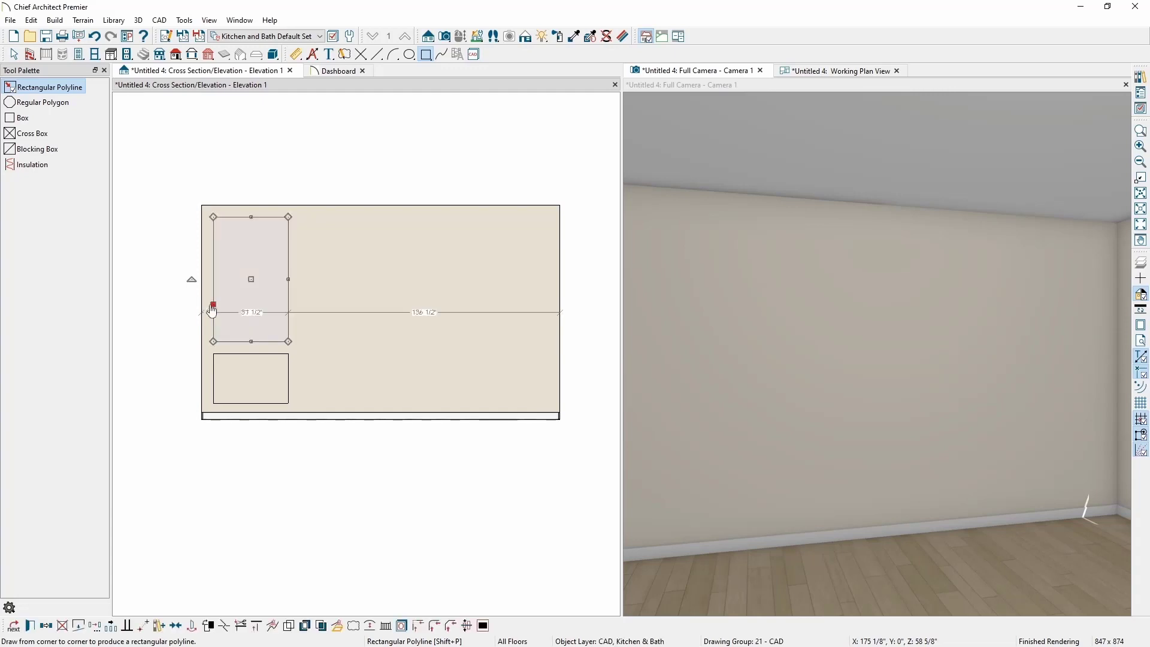
shift+click(255, 360)
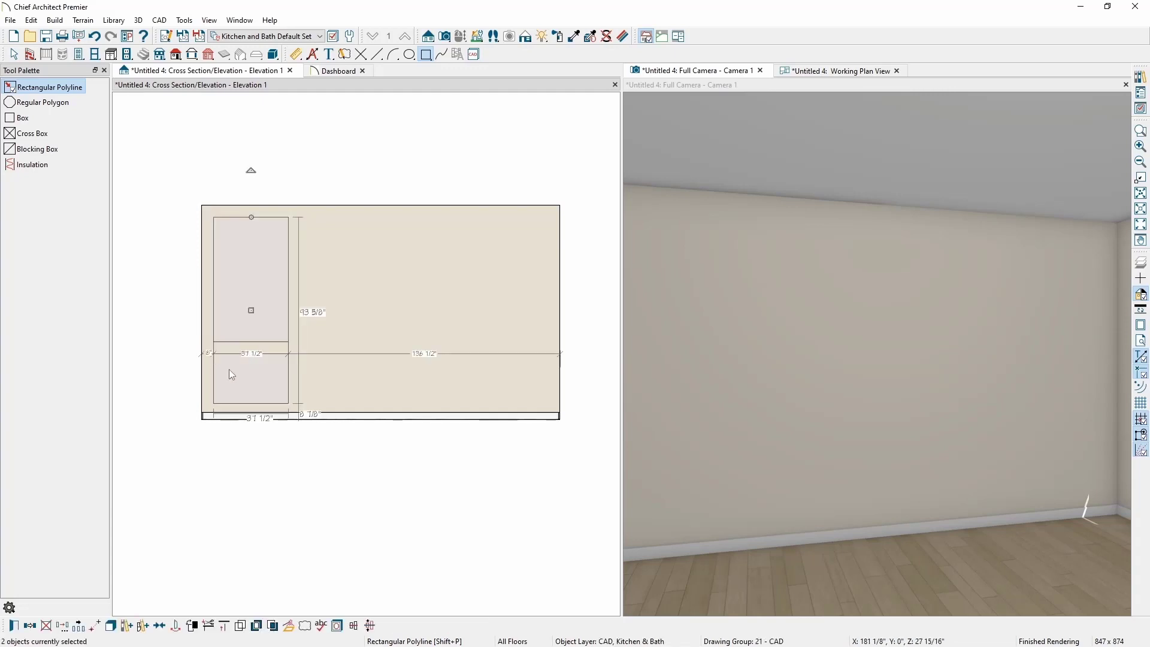
click(294, 627)
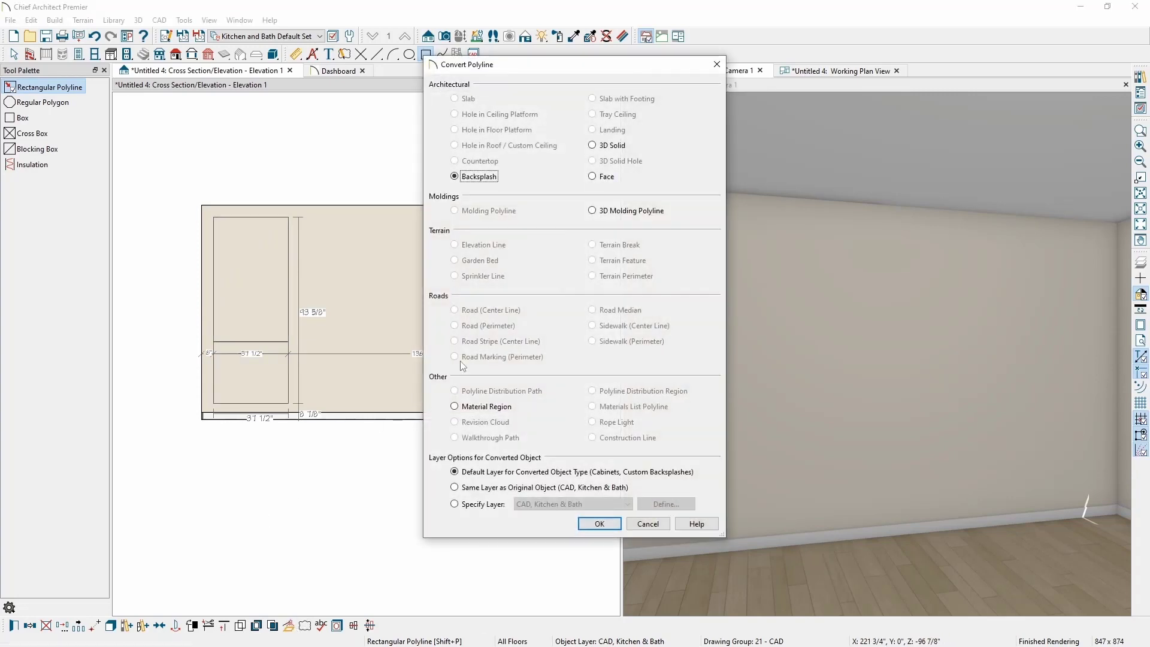
click(615, 212)
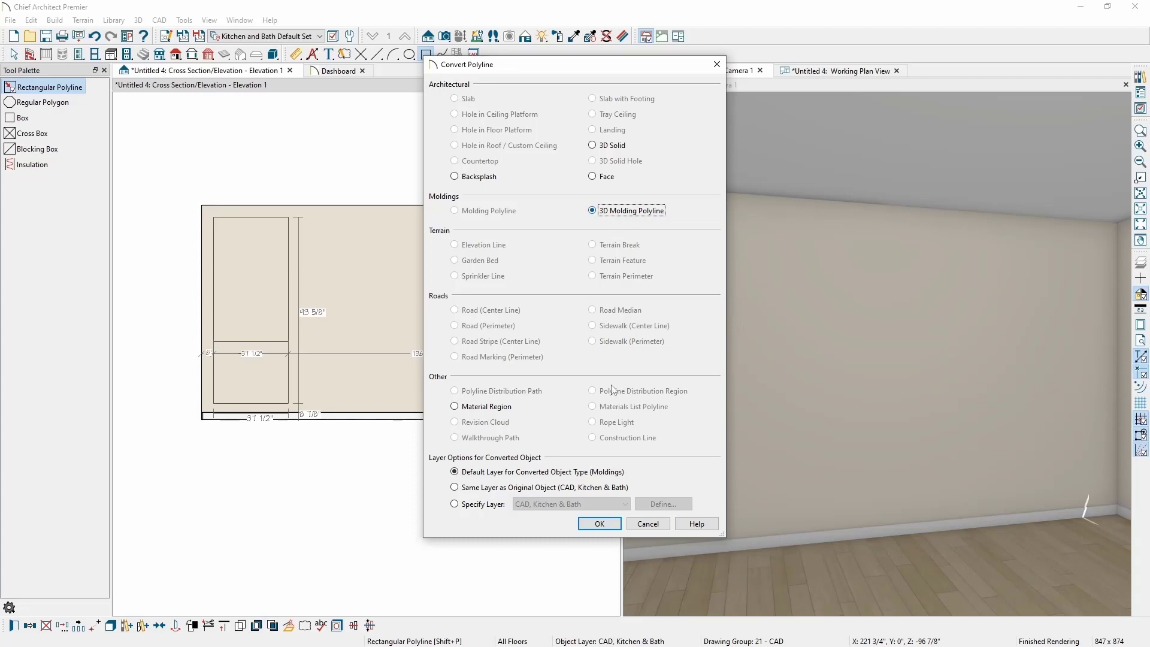
click(600, 524)
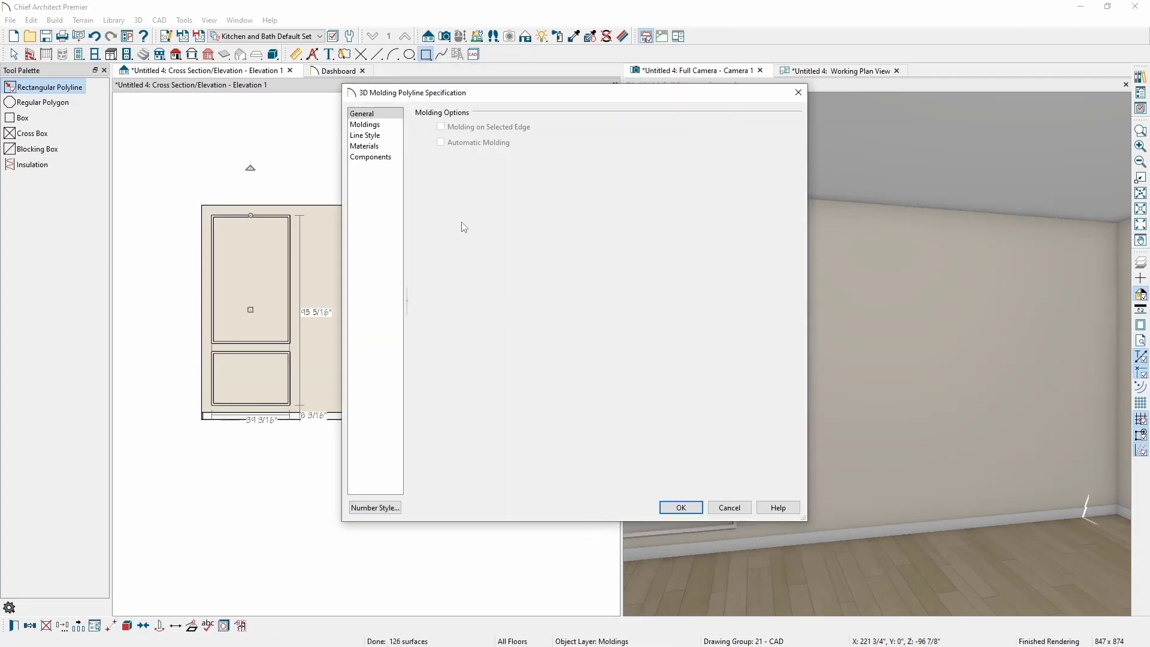
Replace the molding profile with the CA-04 casing from Architectural > Moldings, Profiles, Extrusions.
click(378, 125)
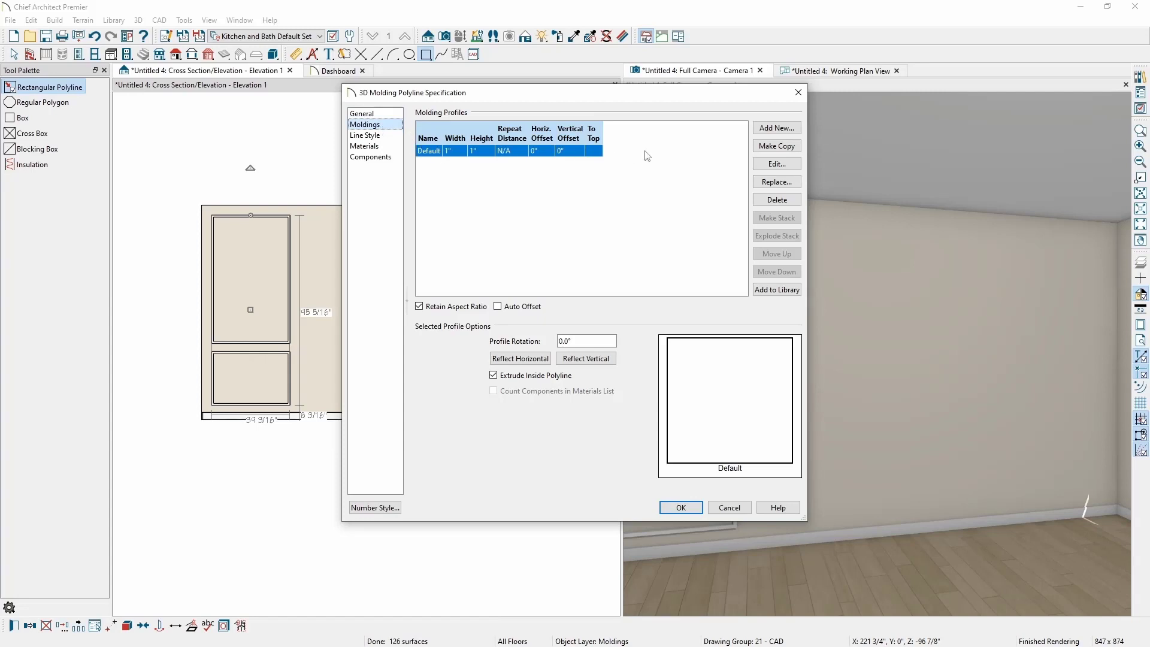
click(769, 187)
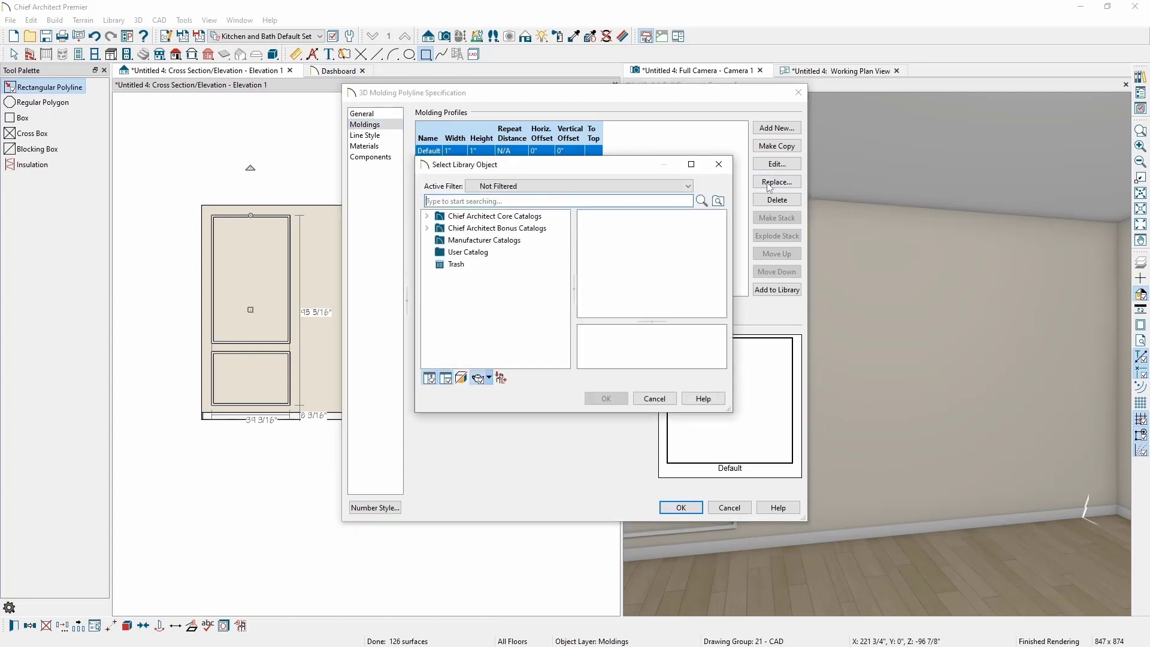
click(428, 216)
click(439, 228)
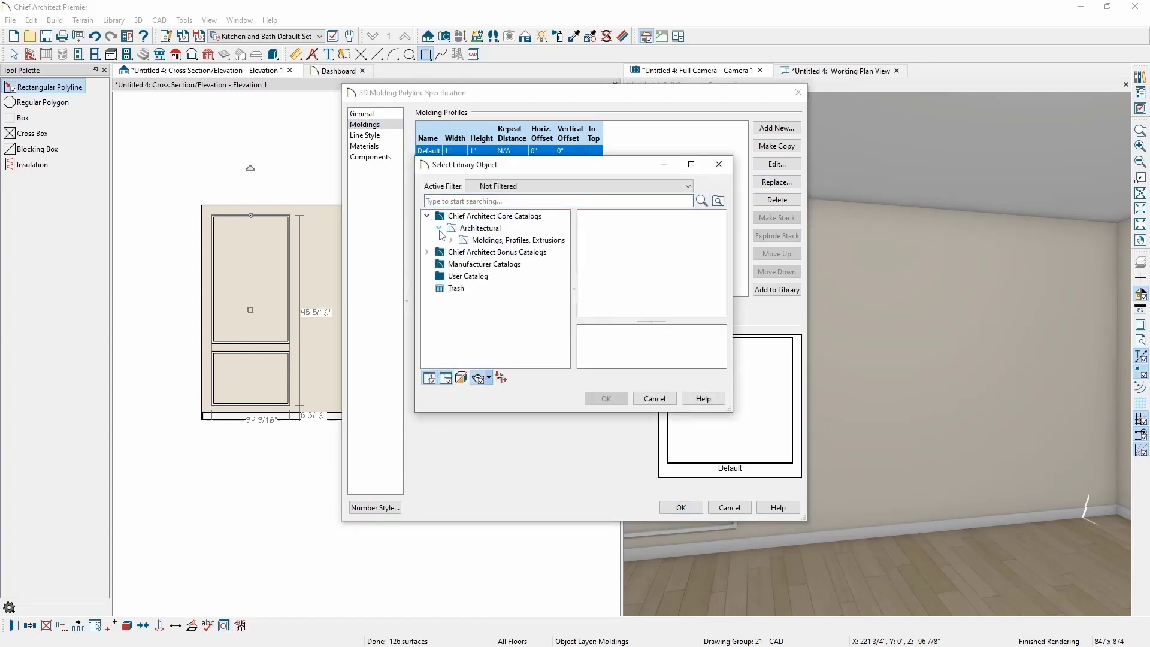
click(451, 240)
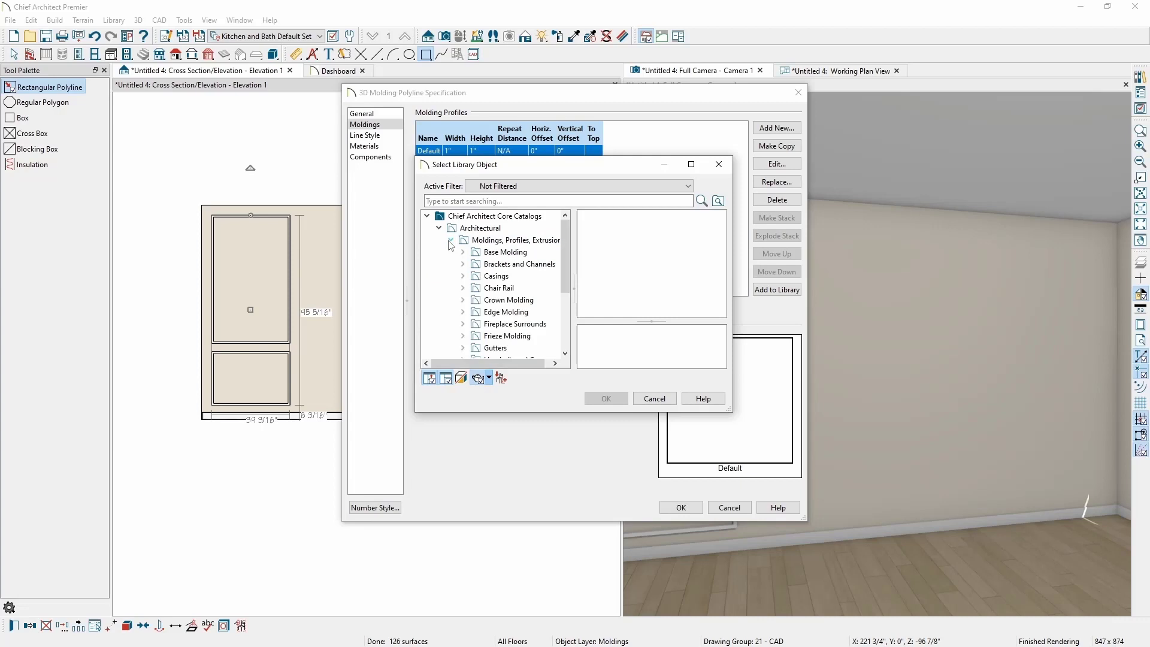
click(501, 276)
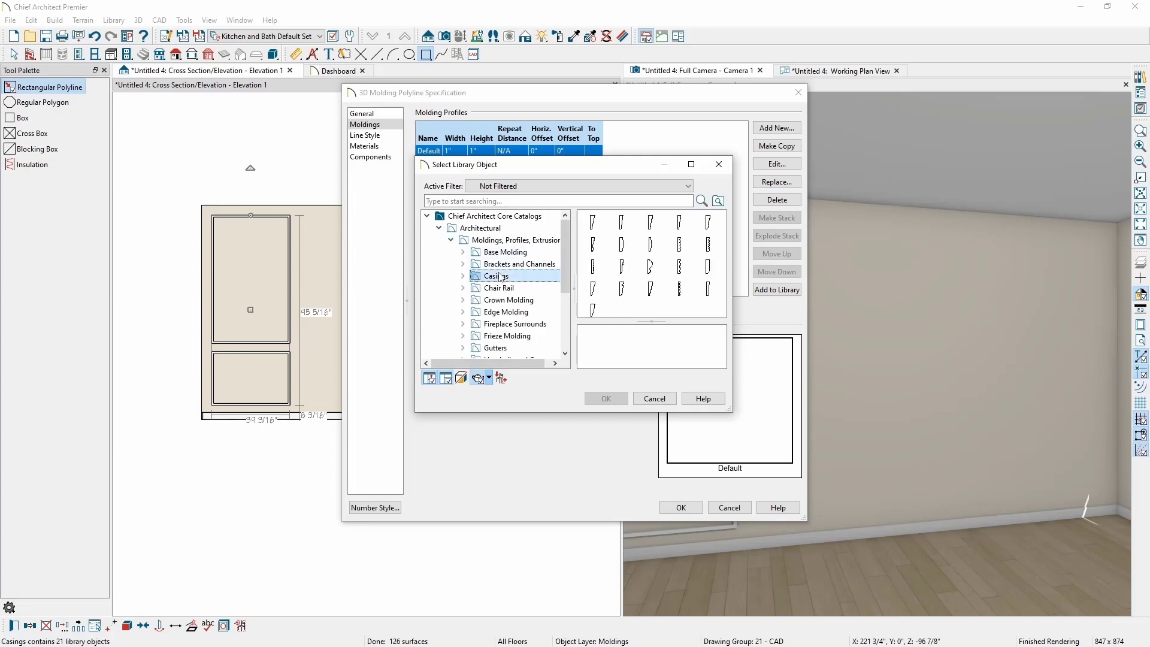
click(679, 222)
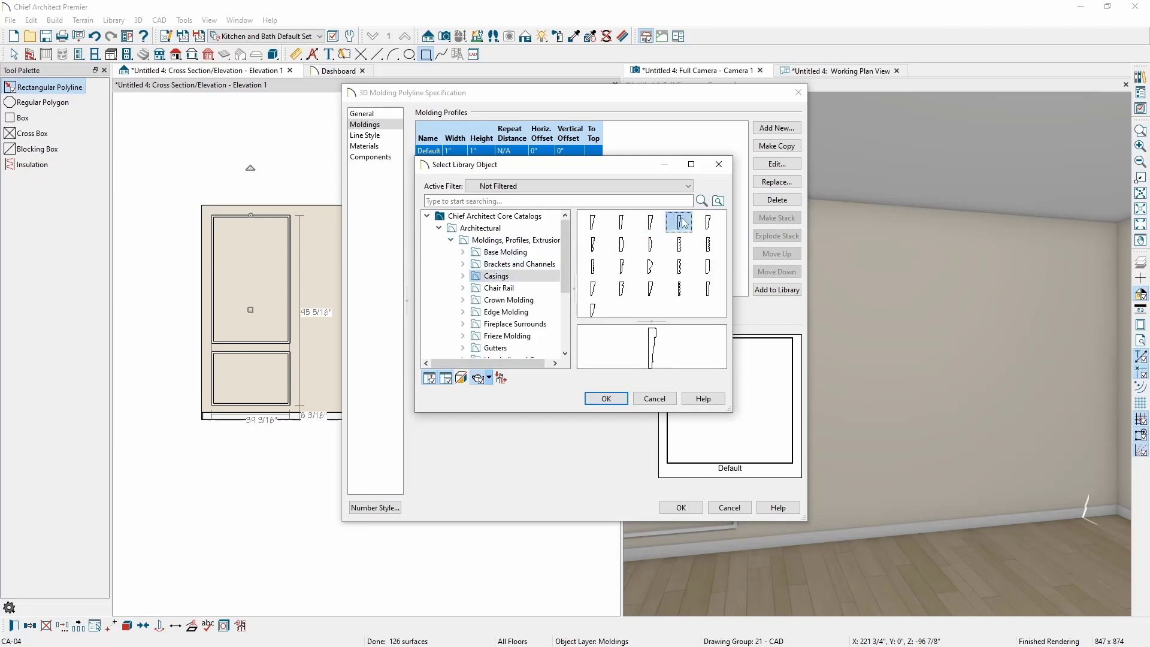
click(606, 399)
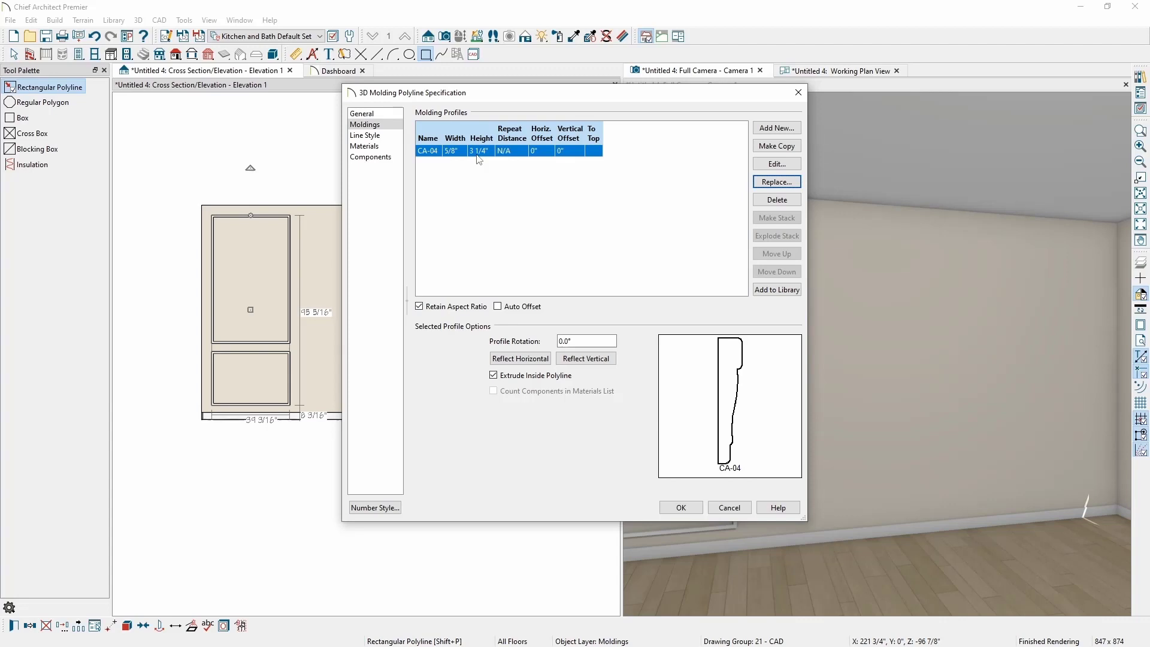
Set the molding profile height to 1.5" and apply the settings.
key(Tab)
click(478, 153)
text(1.5)
key(Return)
click(680, 508)
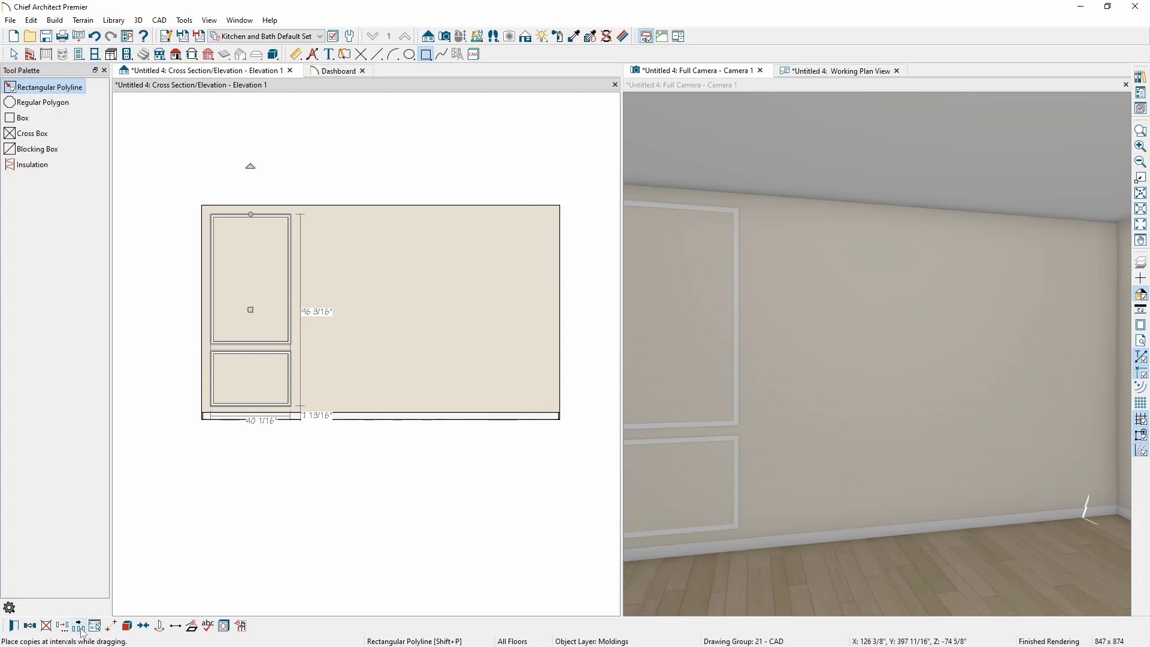
Set the Multiple Copy interval for general objects to 43 1/2" and accept it.
key(Escape)
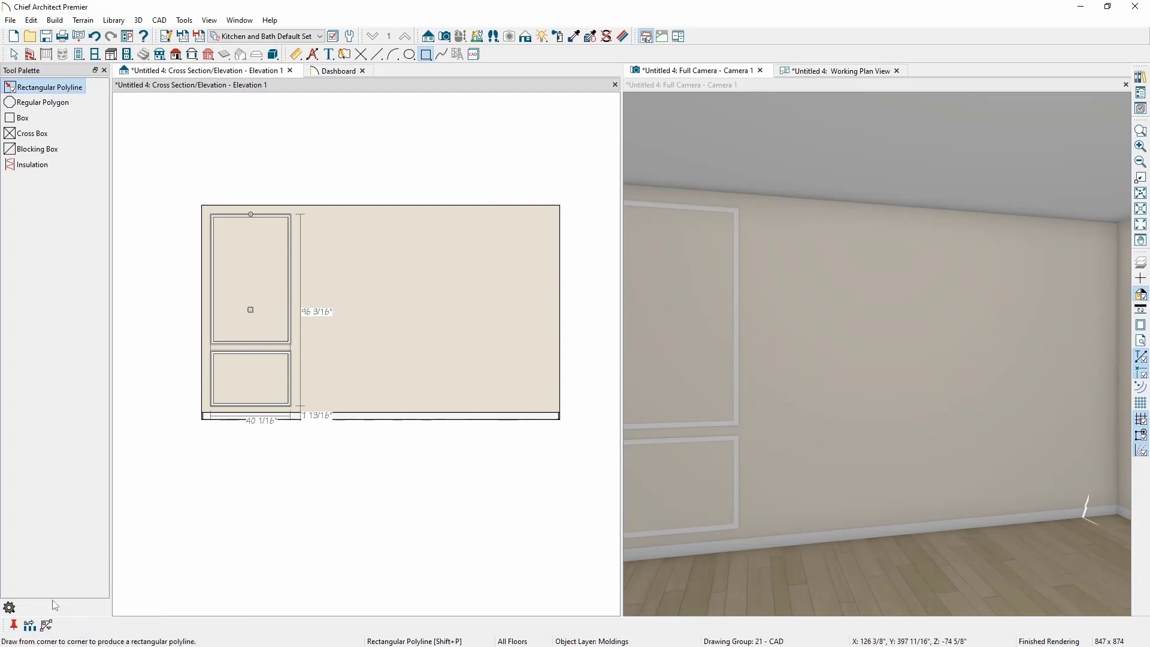
click(30, 626)
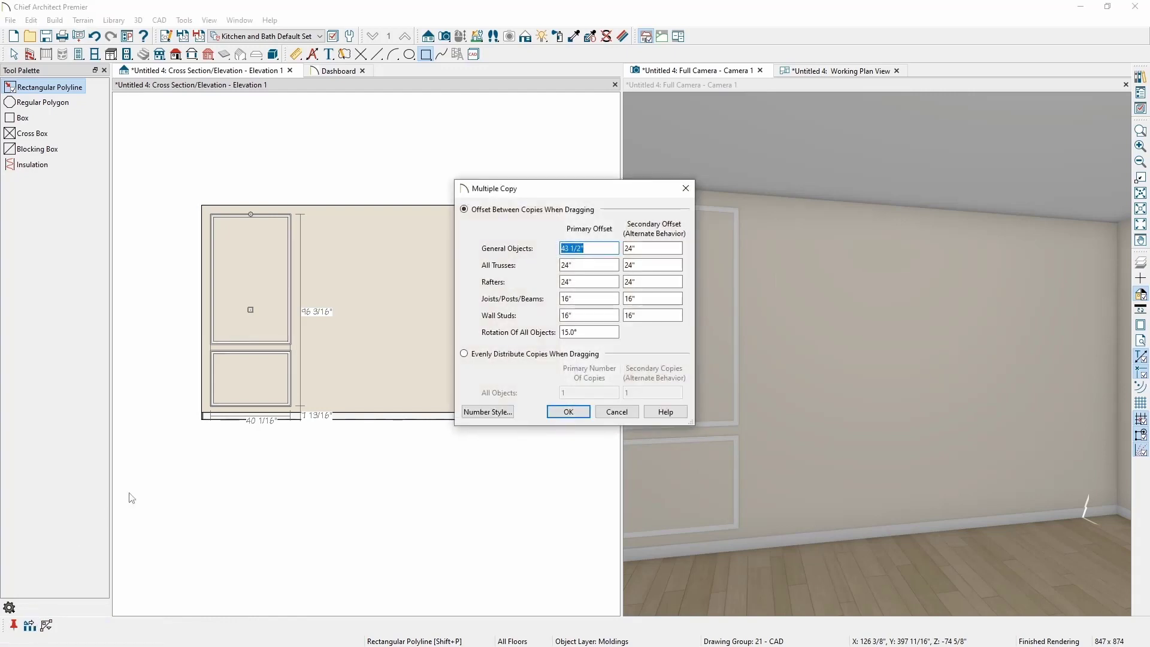
click(599, 250)
click(569, 411)
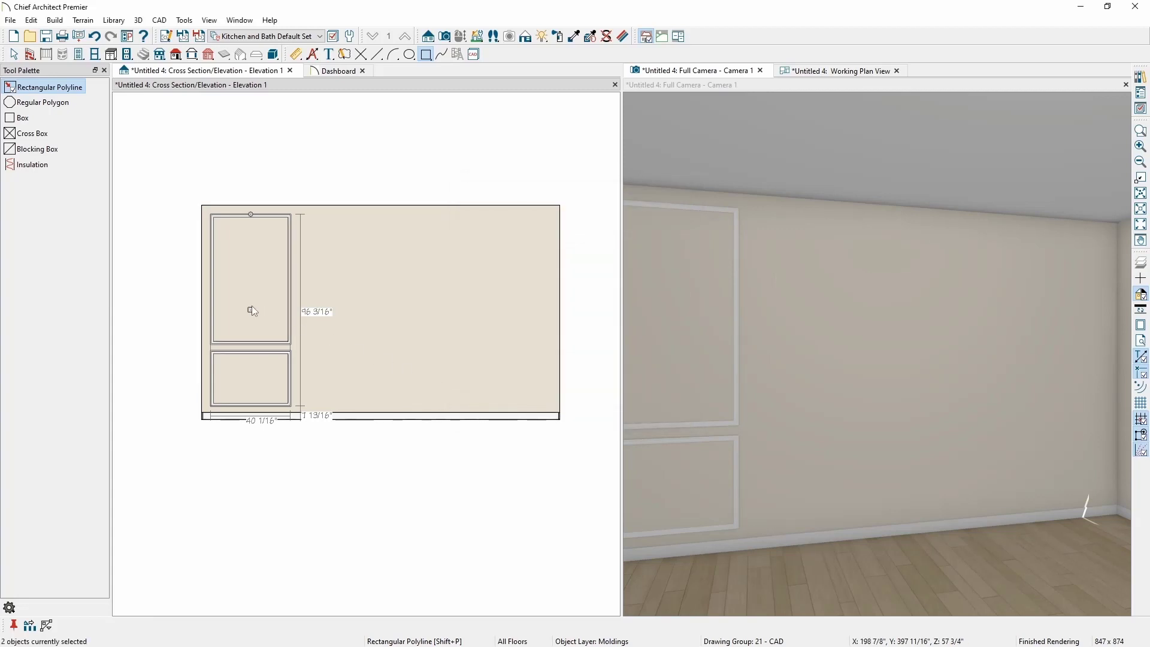
Drag the molding panel pair rightward to place three copies at 43 1/2" spacing.
drag(253, 314, 529, 313)
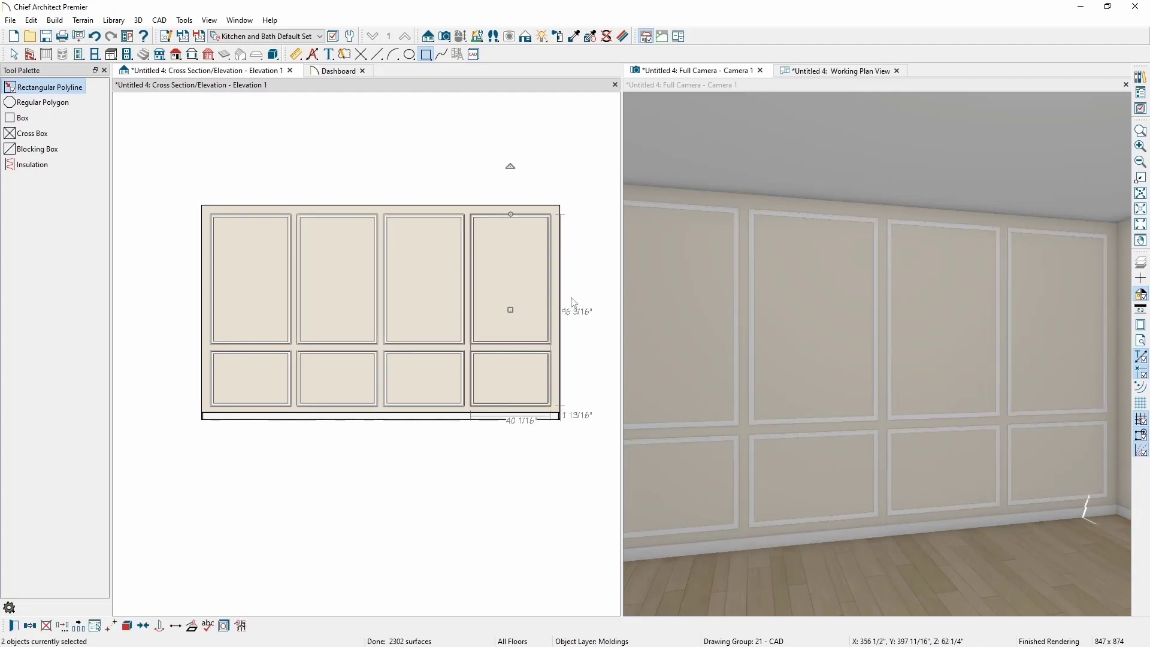